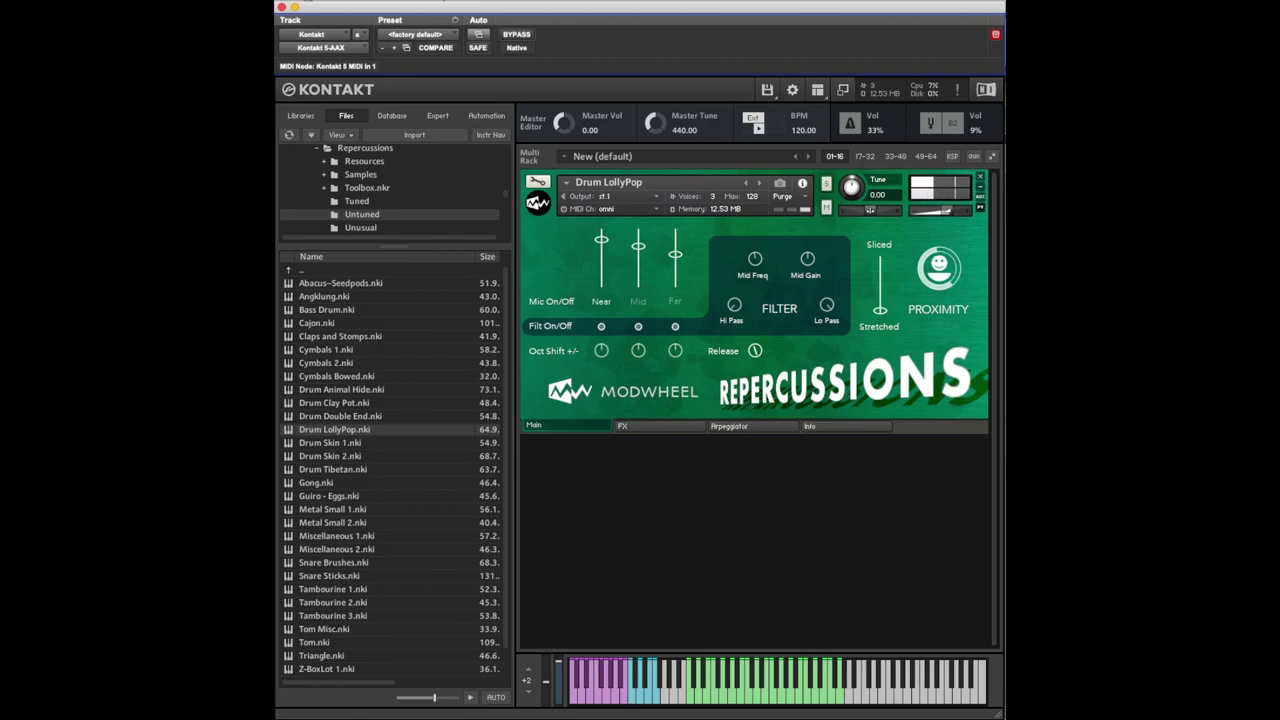
Audition the Near, Mid and Far microphones of Drum LollyPop by toggling them individually, leaving all three on.
{"action": "left_click", "coordinate": [638, 301]}
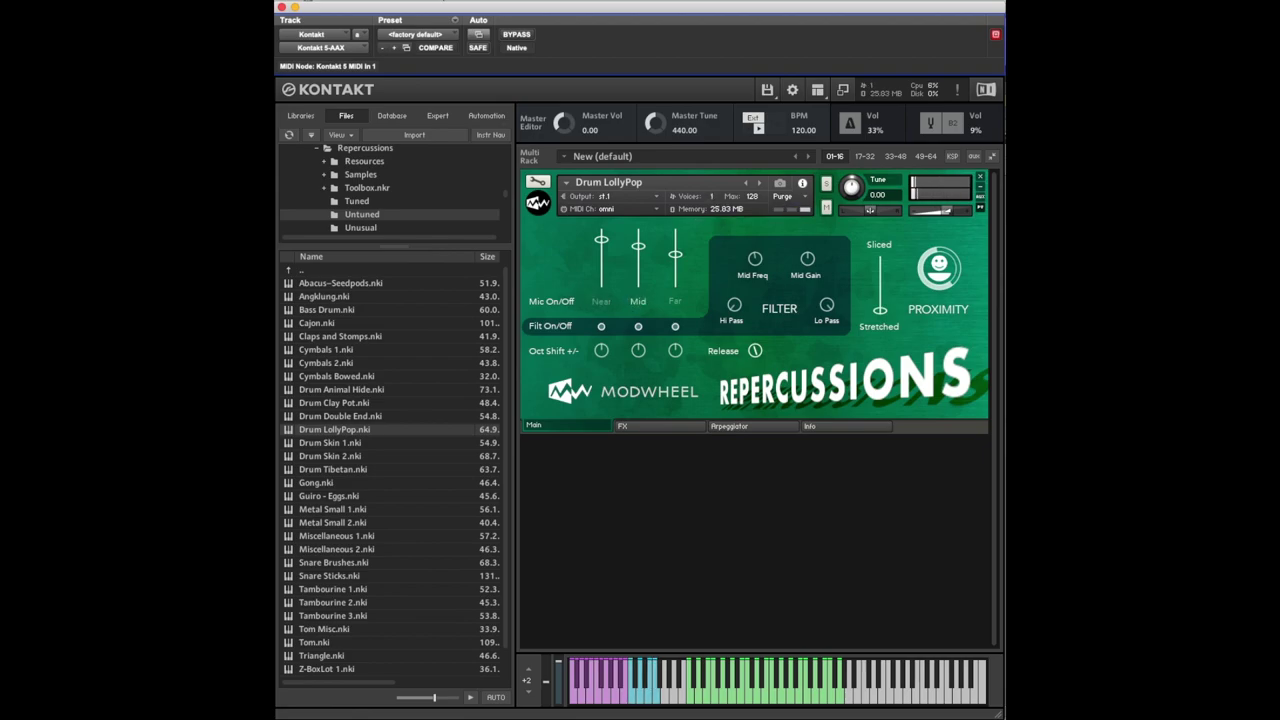
{"action": "left_click", "coordinate": [638, 301]}
{"action": "left_click", "coordinate": [674, 301]}
{"action": "left_click", "coordinate": [638, 301]}
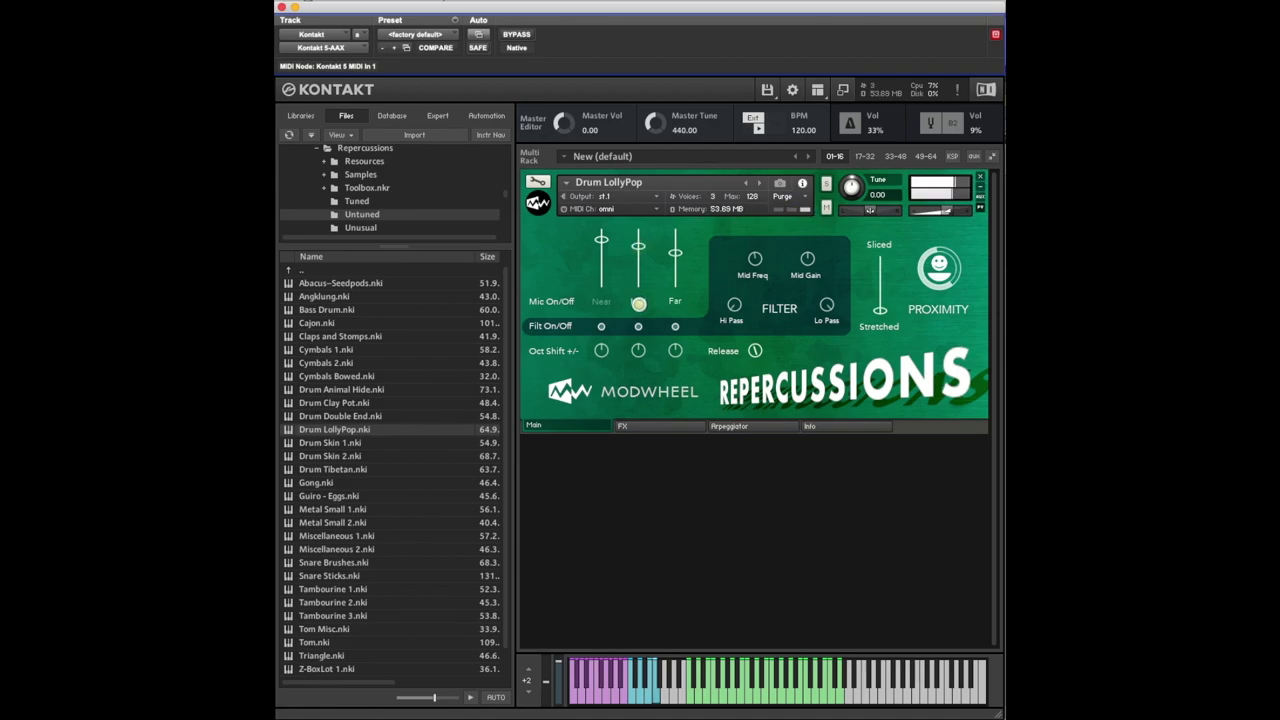
{"action": "left_click", "coordinate": [601, 301]}
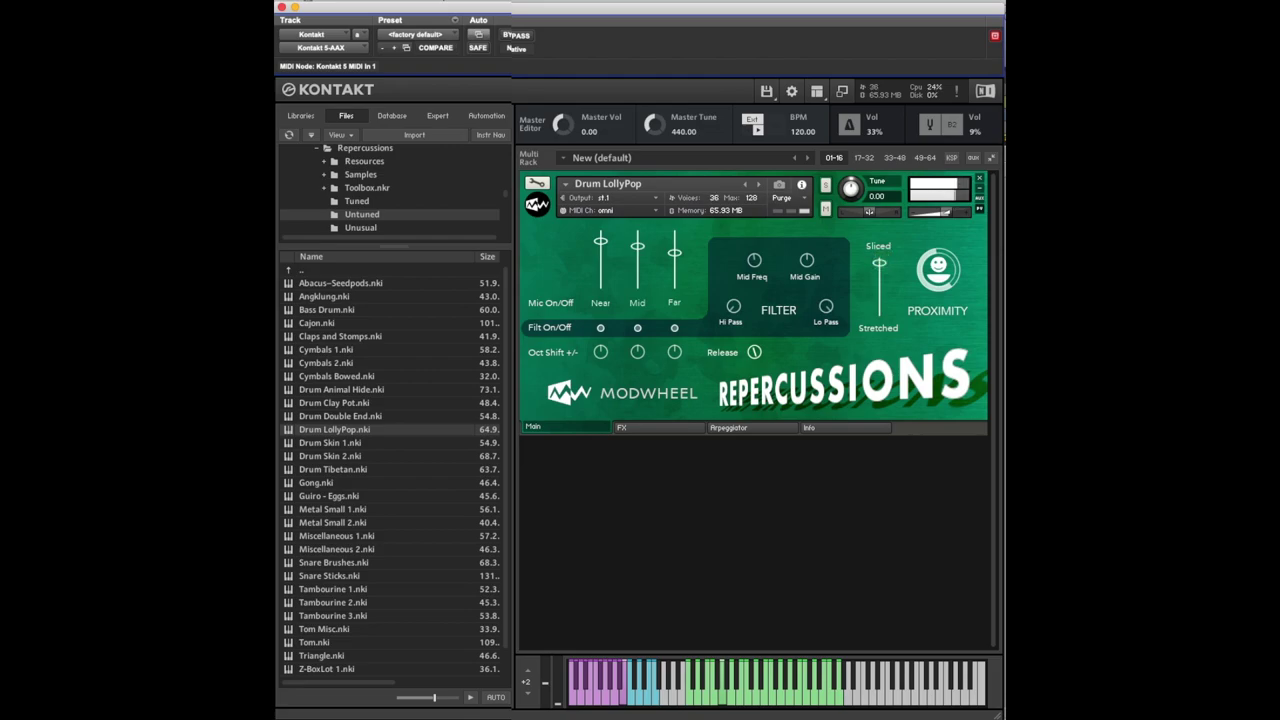
Select the Quarter spread preset for the Scatterbox effect of Drum LollyPop and turn the Scatterbox on.
{"action": "left_click", "coordinate": [655, 427]}
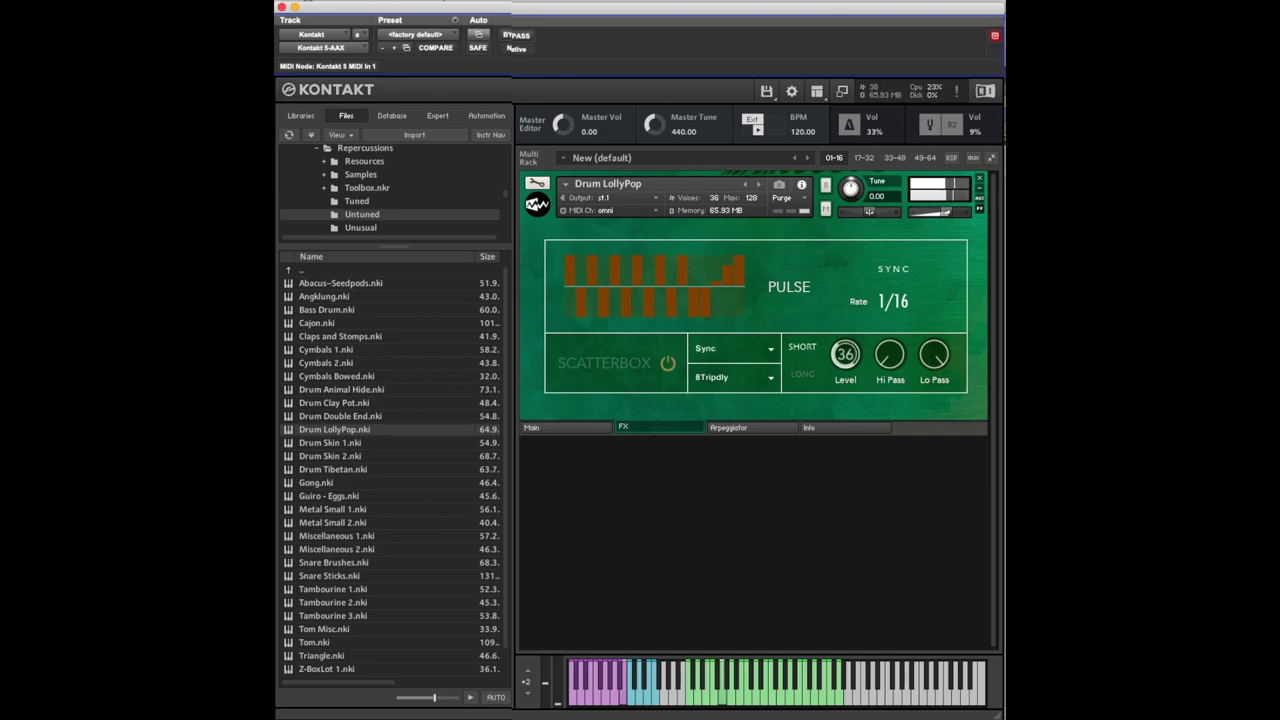
{"action": "left_click", "coordinate": [735, 377]}
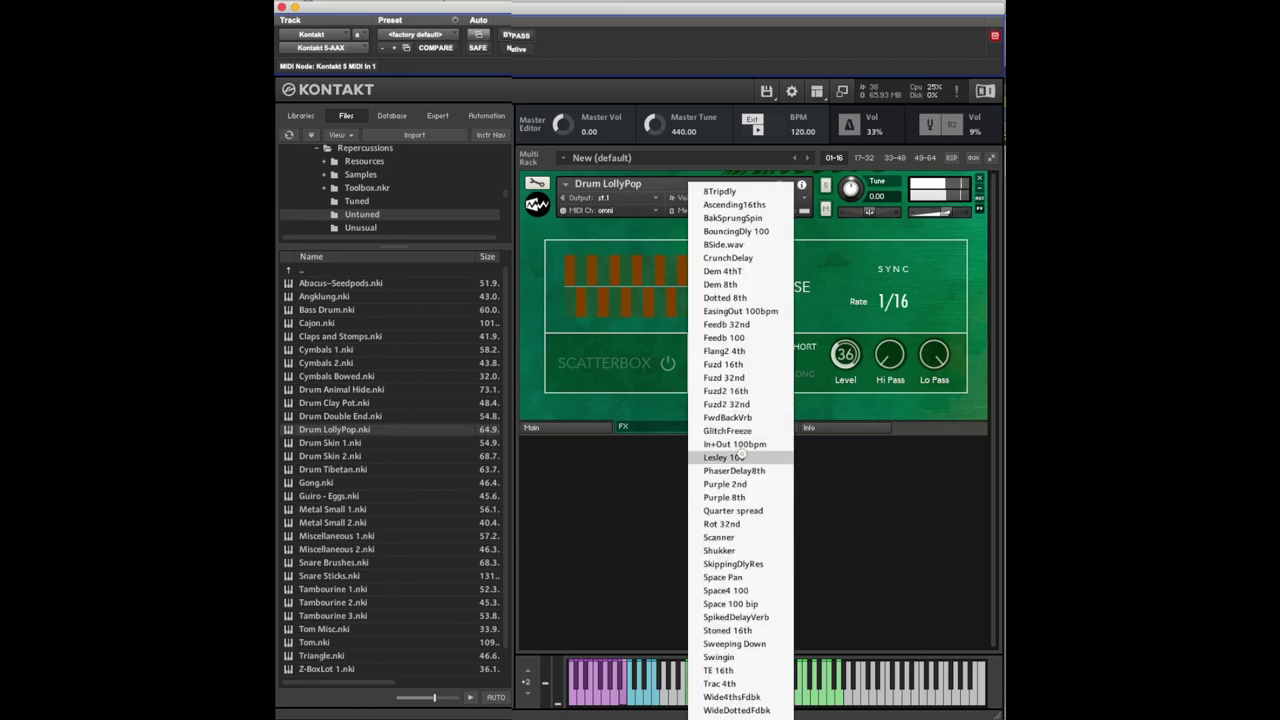
{"action": "left_click", "coordinate": [735, 510]}
{"action": "left_click", "coordinate": [667, 362]}
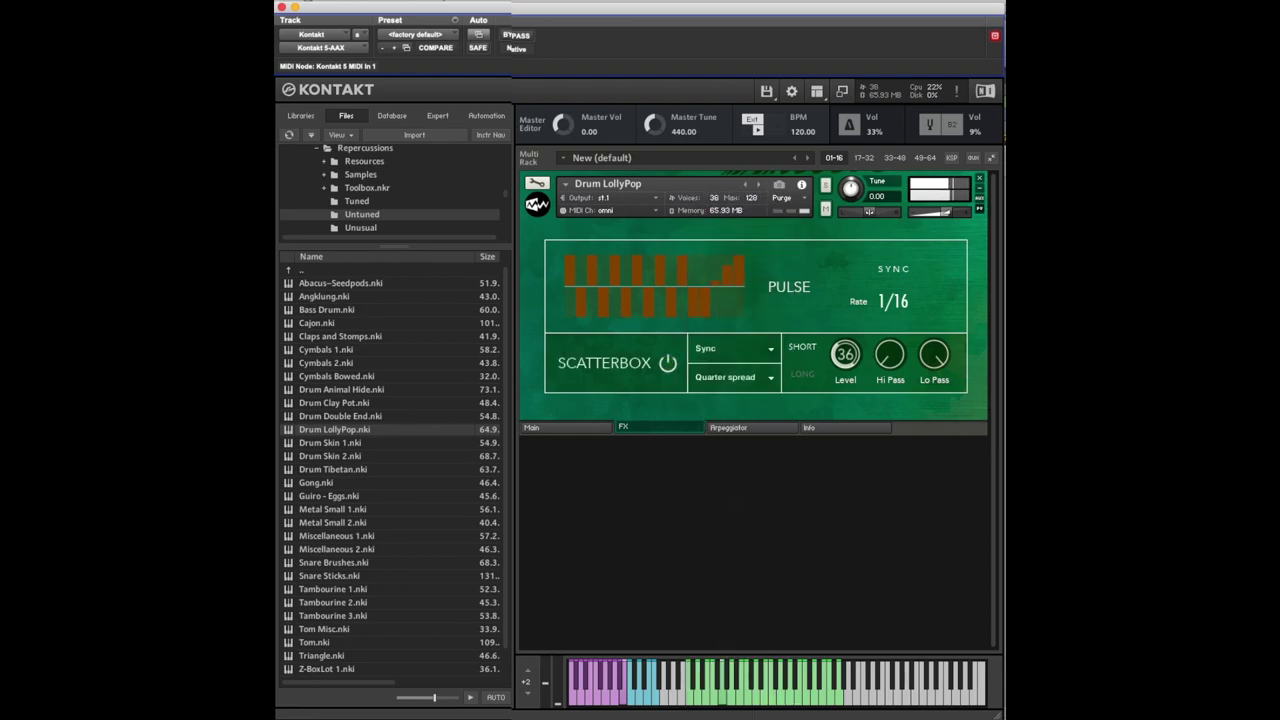
Switch the Scatterbox from Short to Long and raise its Level to 50.
{"action": "left_click", "coordinate": [802, 374]}
{"action": "left_click_drag", "start_coordinate": [838, 350], "coordinate": [843, 340]}
{"action": "left_click_drag", "start_coordinate": [843, 350], "coordinate": [843, 342]}
{"action": "left_click", "coordinate": [802, 347]}
Select the Purple 2nd preset for the Scatterbox and raise its Level to 54.
{"action": "left_click", "coordinate": [762, 377]}
{"action": "left_click", "coordinate": [728, 484]}
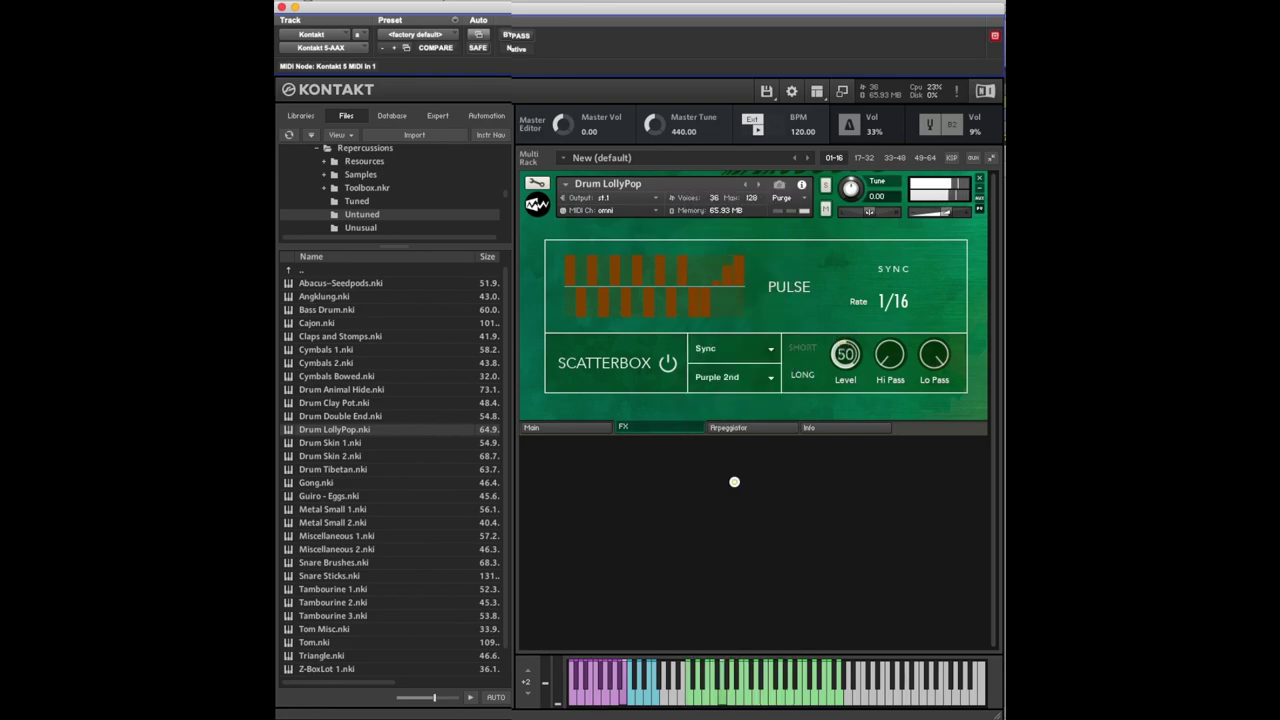
{"action": "left_click_drag", "start_coordinate": [841, 352], "coordinate": [838, 348]}
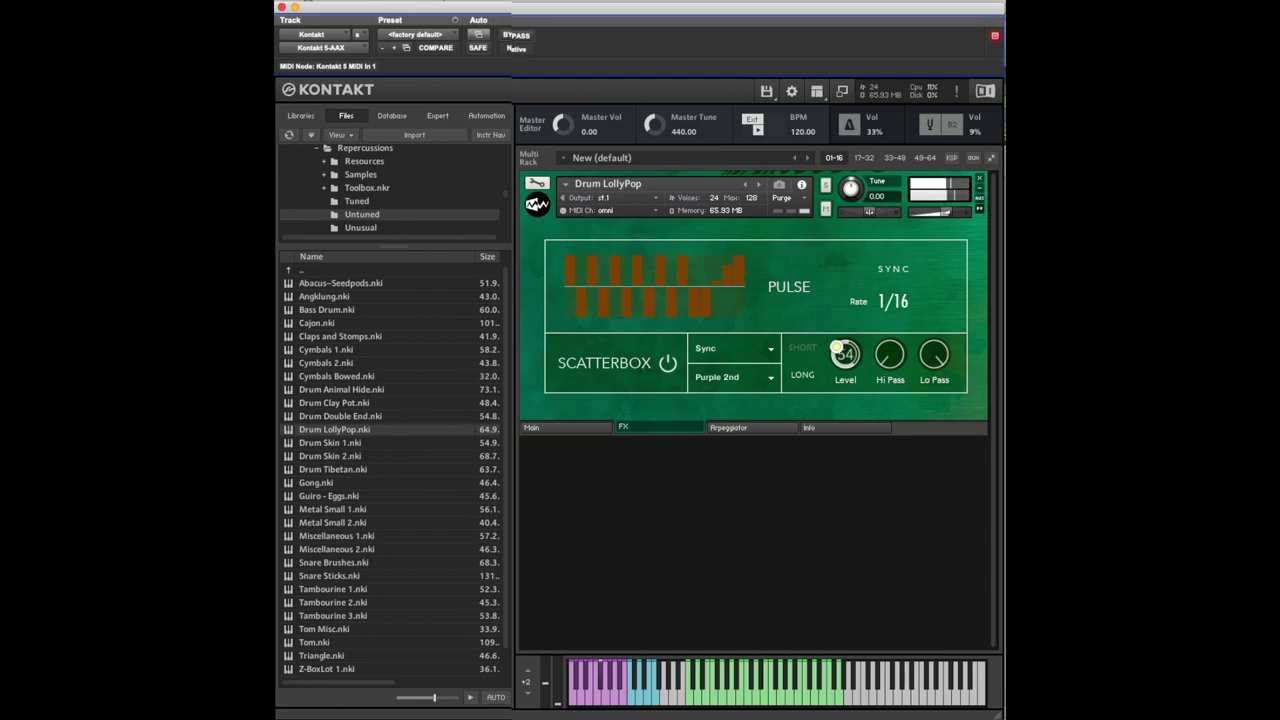
Audition the FwdBackVrb and Rot 32nd presets in the Scatterbox, and change its category from Sync to Atmos.
{"action": "left_click", "coordinate": [770, 377]}
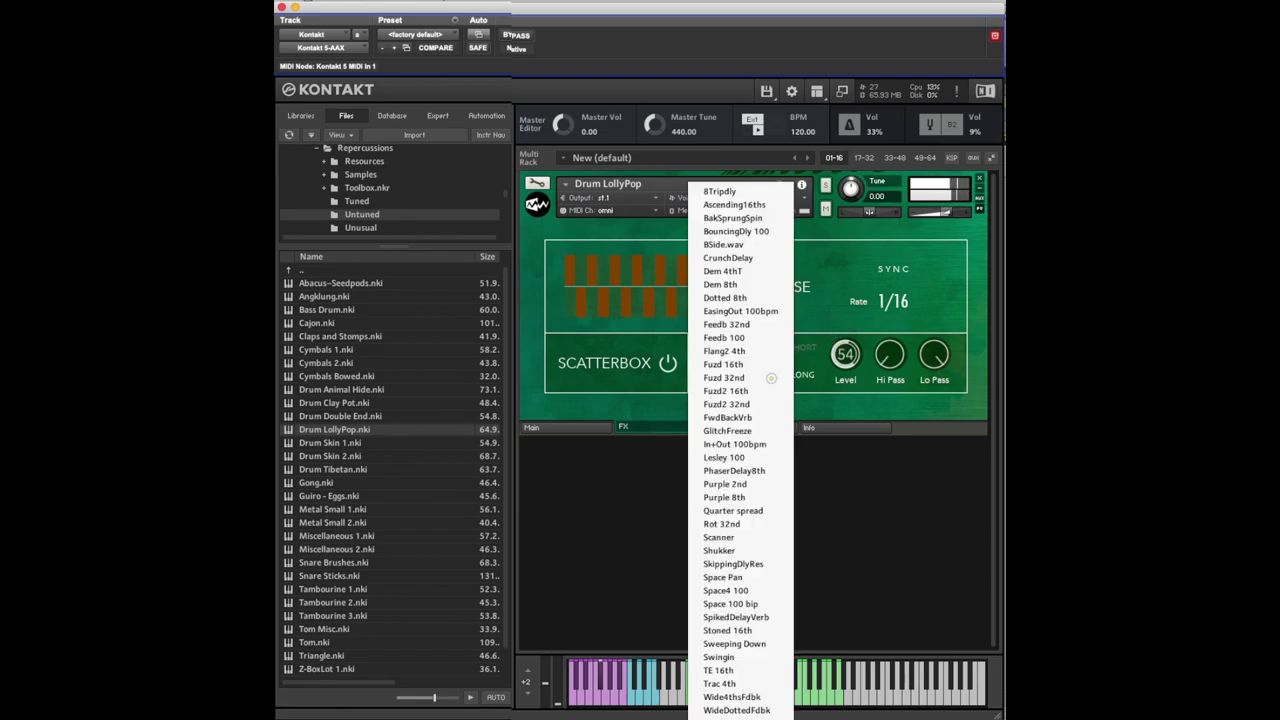
{"action": "left_click", "coordinate": [740, 417]}
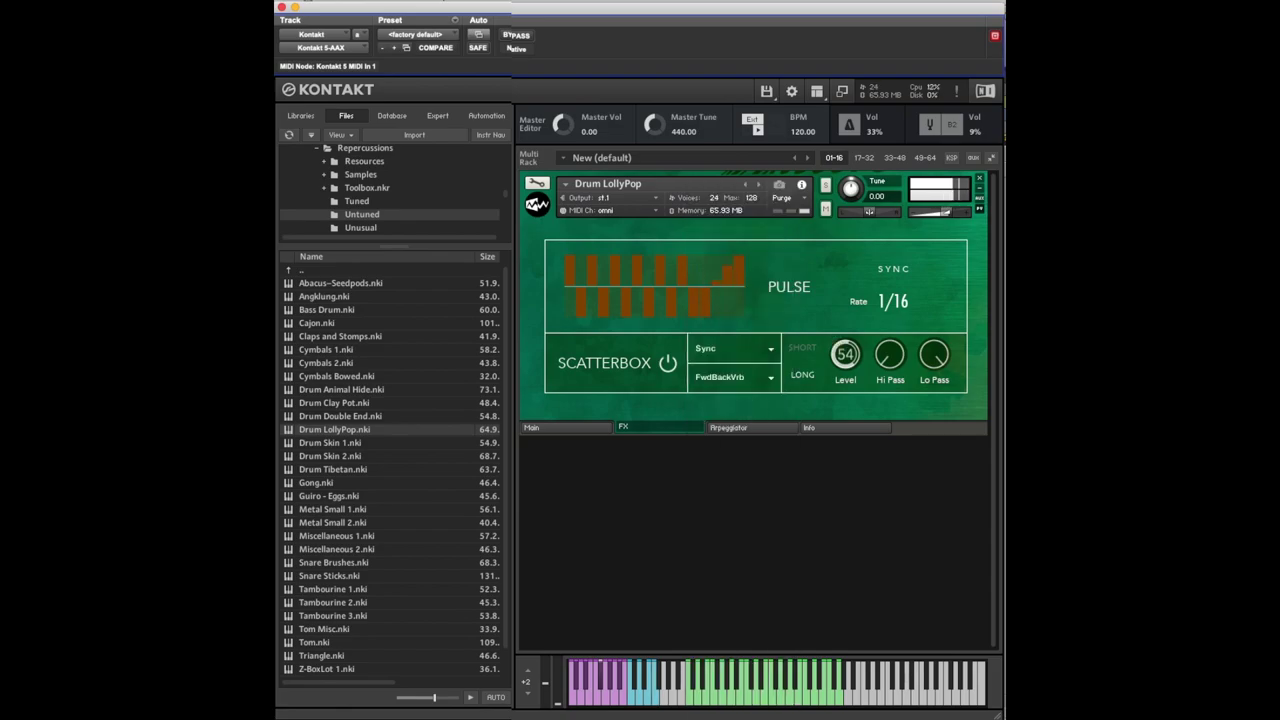
{"action": "left_click", "coordinate": [757, 378]}
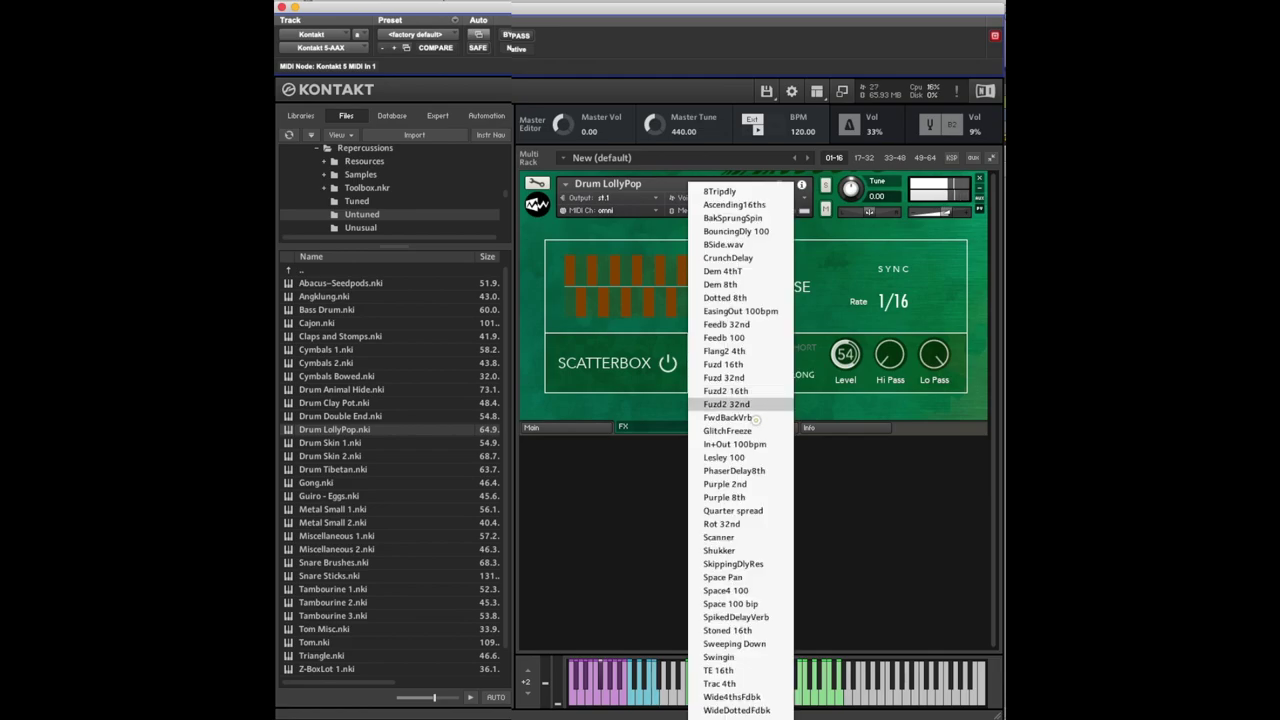
{"action": "left_click", "coordinate": [736, 524]}
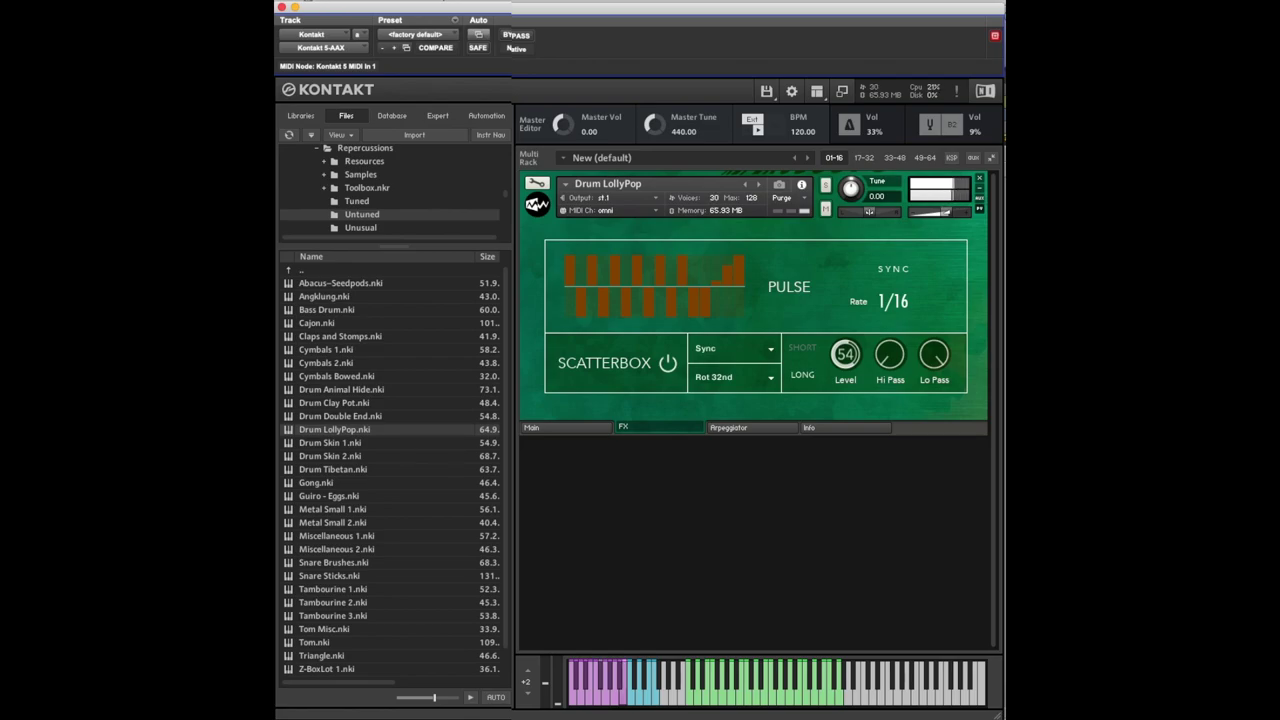
{"action": "left_click", "coordinate": [768, 349]}
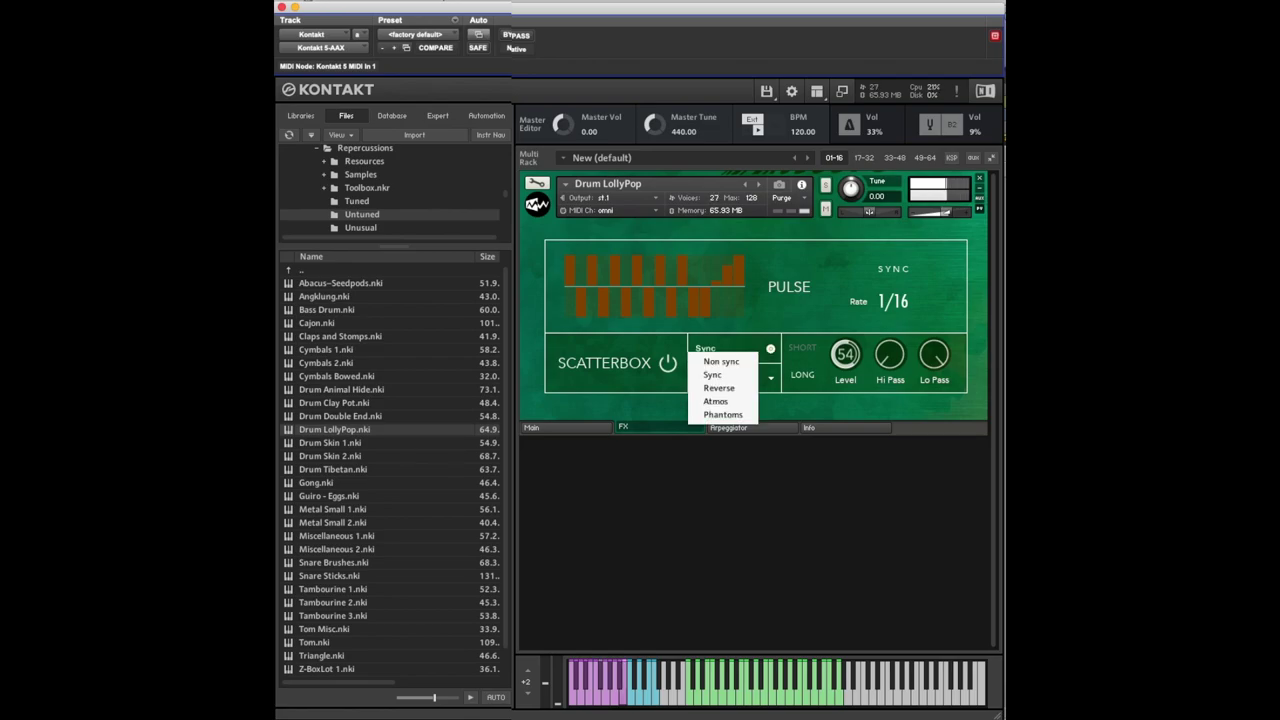
{"action": "left_click", "coordinate": [740, 398]}
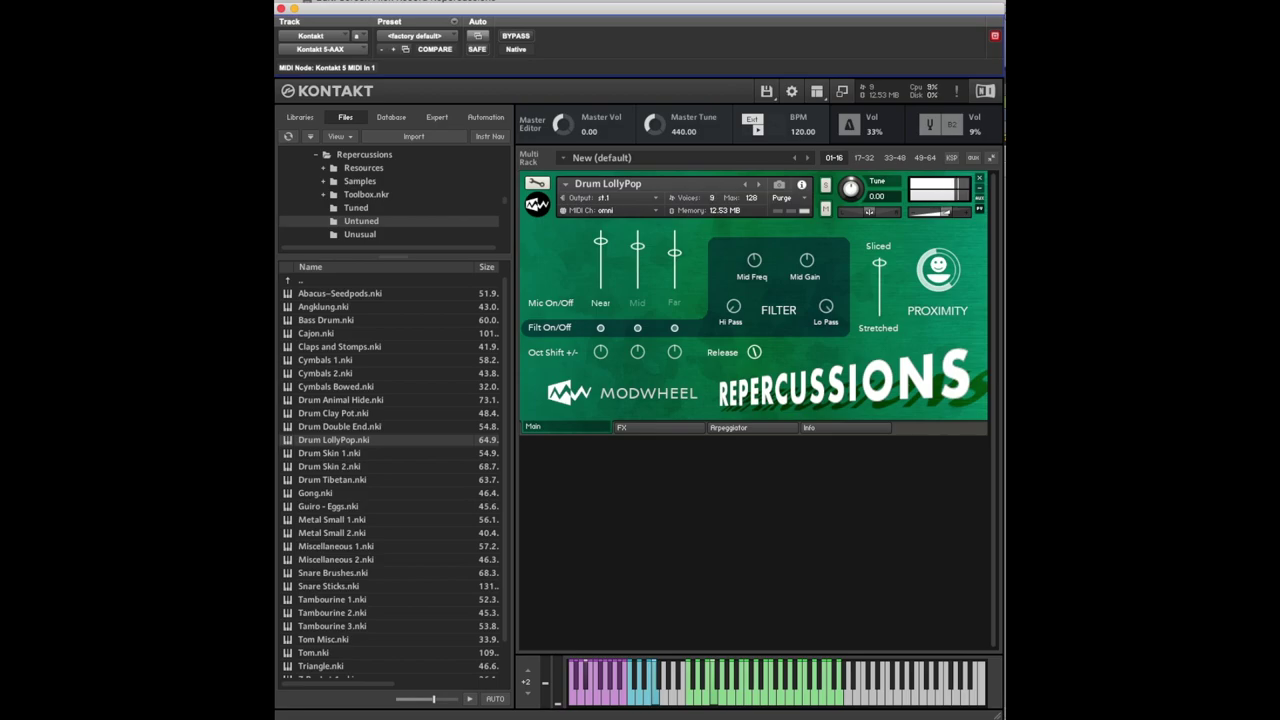
Lower the octave shift of Drum LollyPop's Near microphone.
{"action": "left_click_drag", "start_coordinate": [600, 352], "coordinate": [597, 368]}
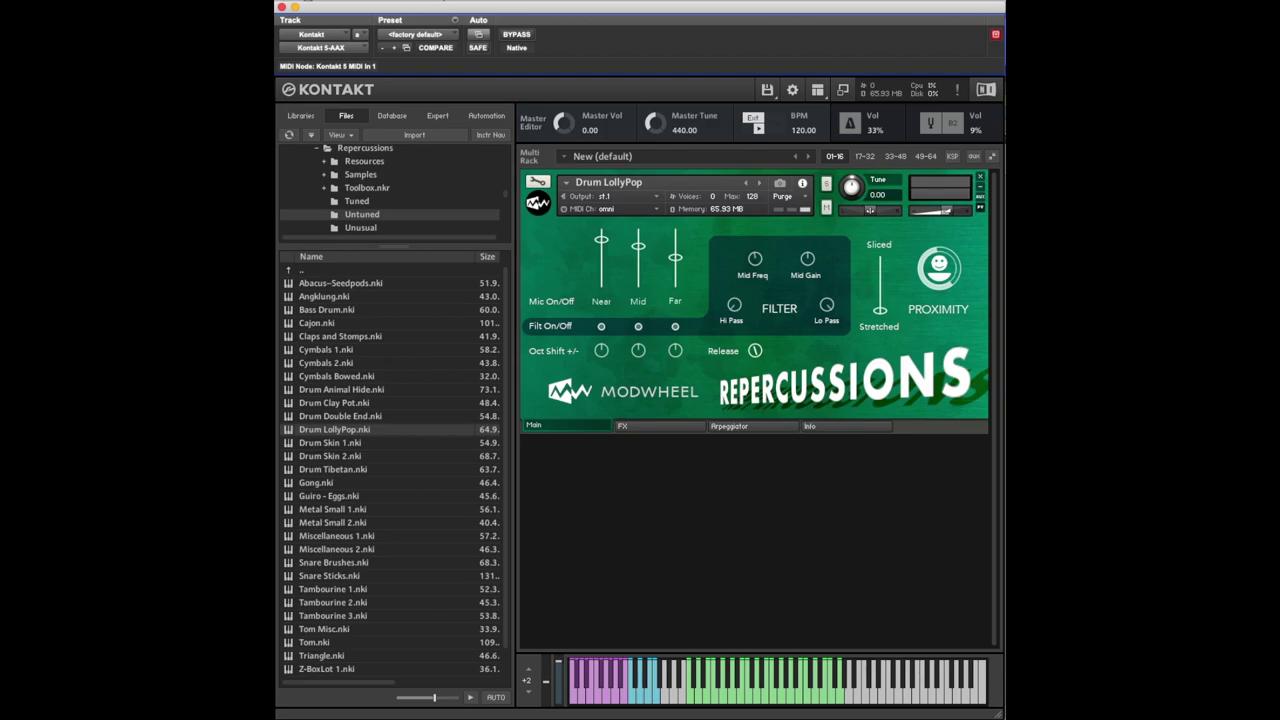
Replace Drum LollyPop with the Clock Chimes instrument from the Tuned folder, discarding the changes.
{"action": "left_click", "coordinate": [357, 201]}
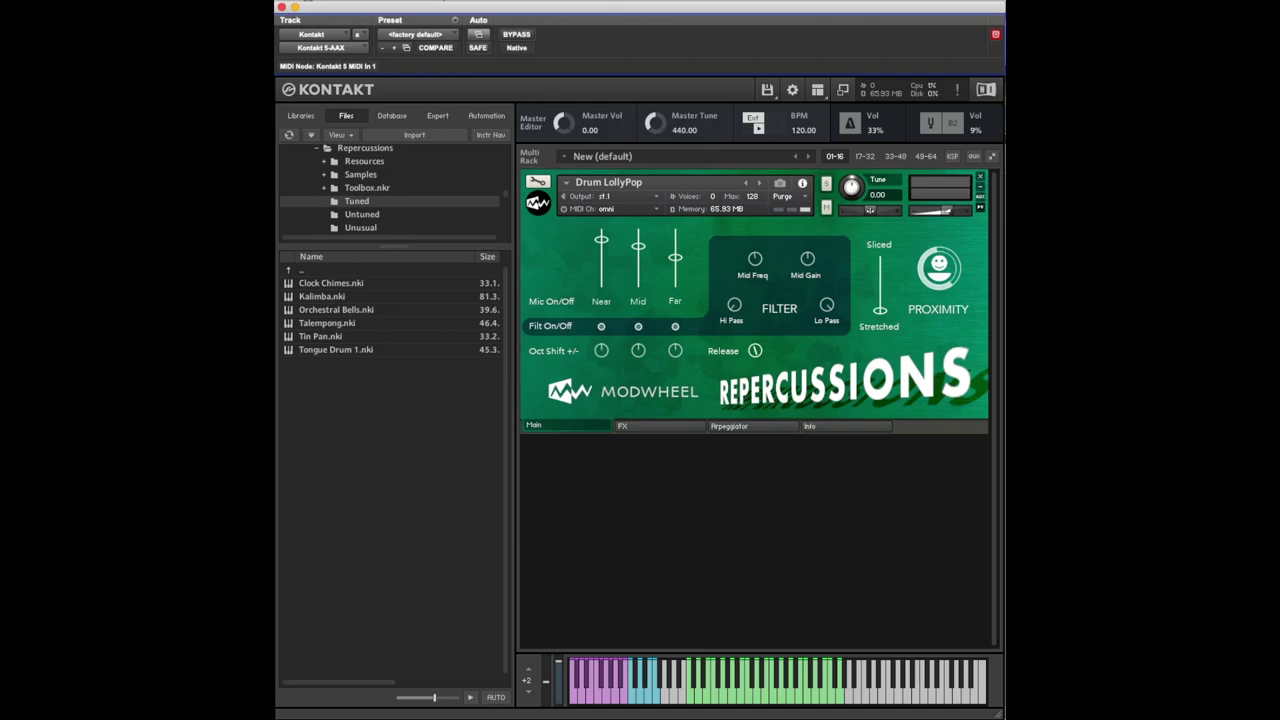
{"action": "left_click", "coordinate": [289, 283]}
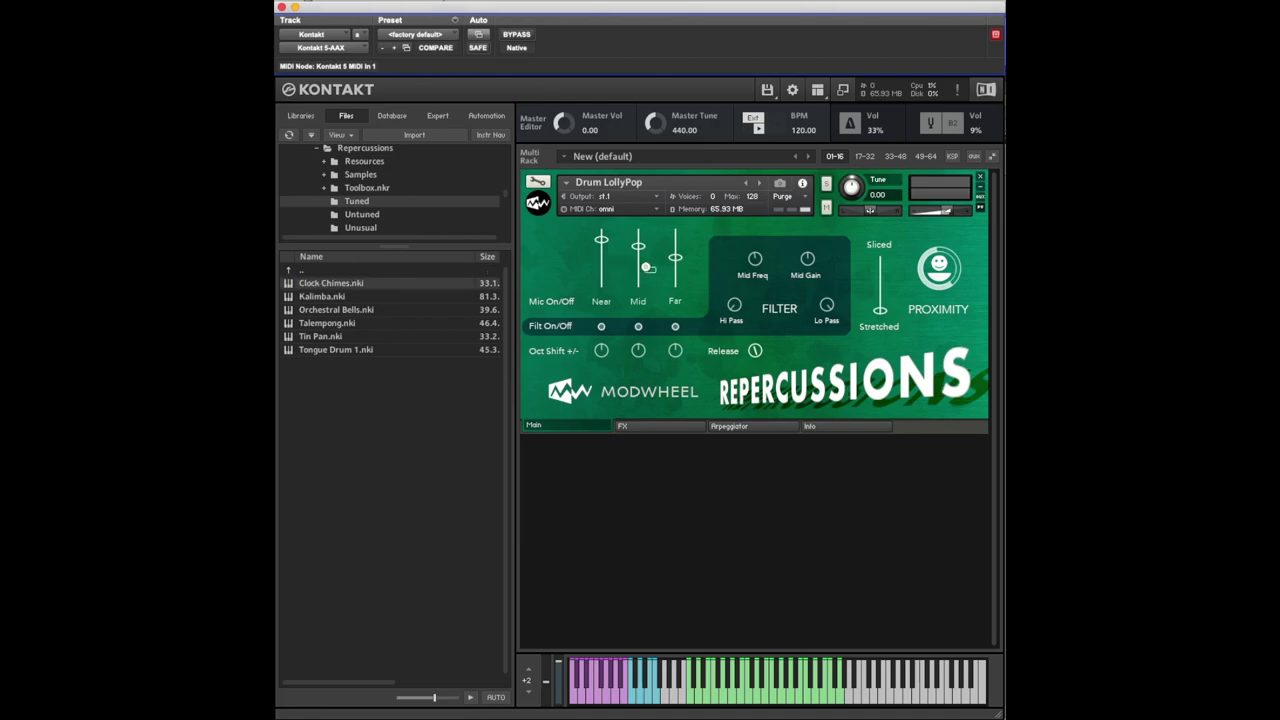
{"action": "left_click_drag", "start_coordinate": [646, 266], "coordinate": [646, 266]}
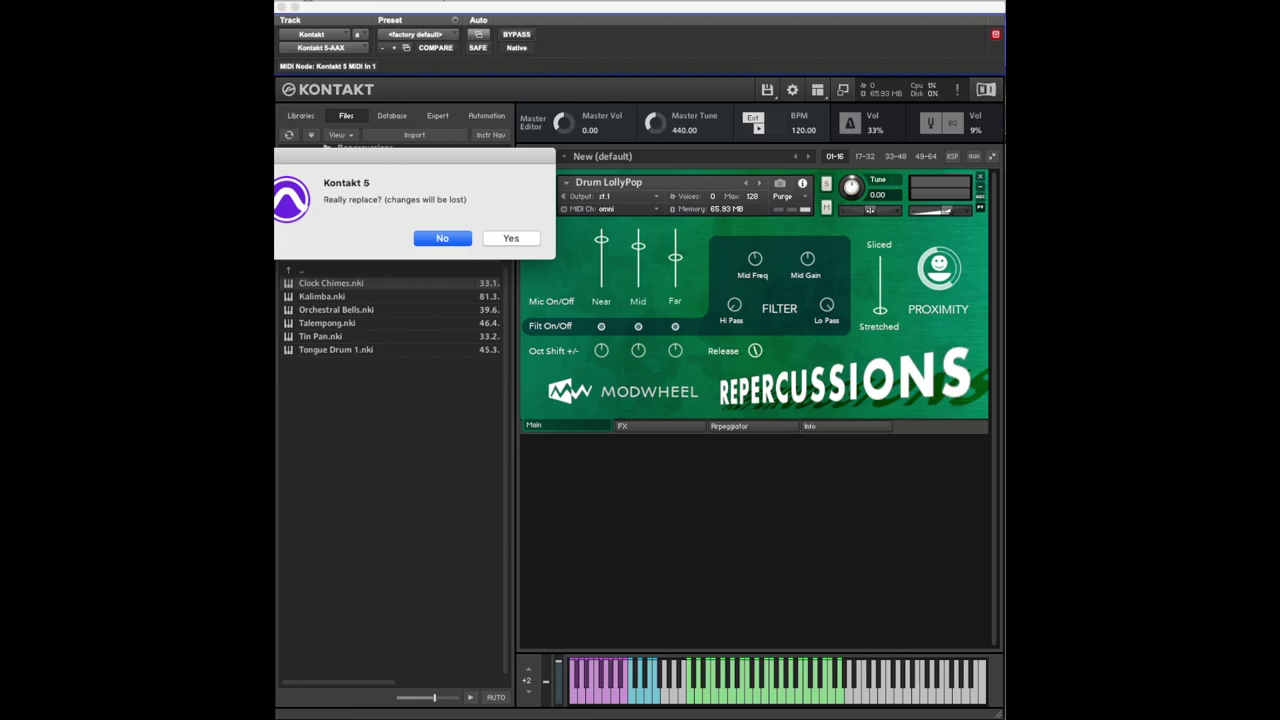
{"action": "left_click", "coordinate": [511, 238]}
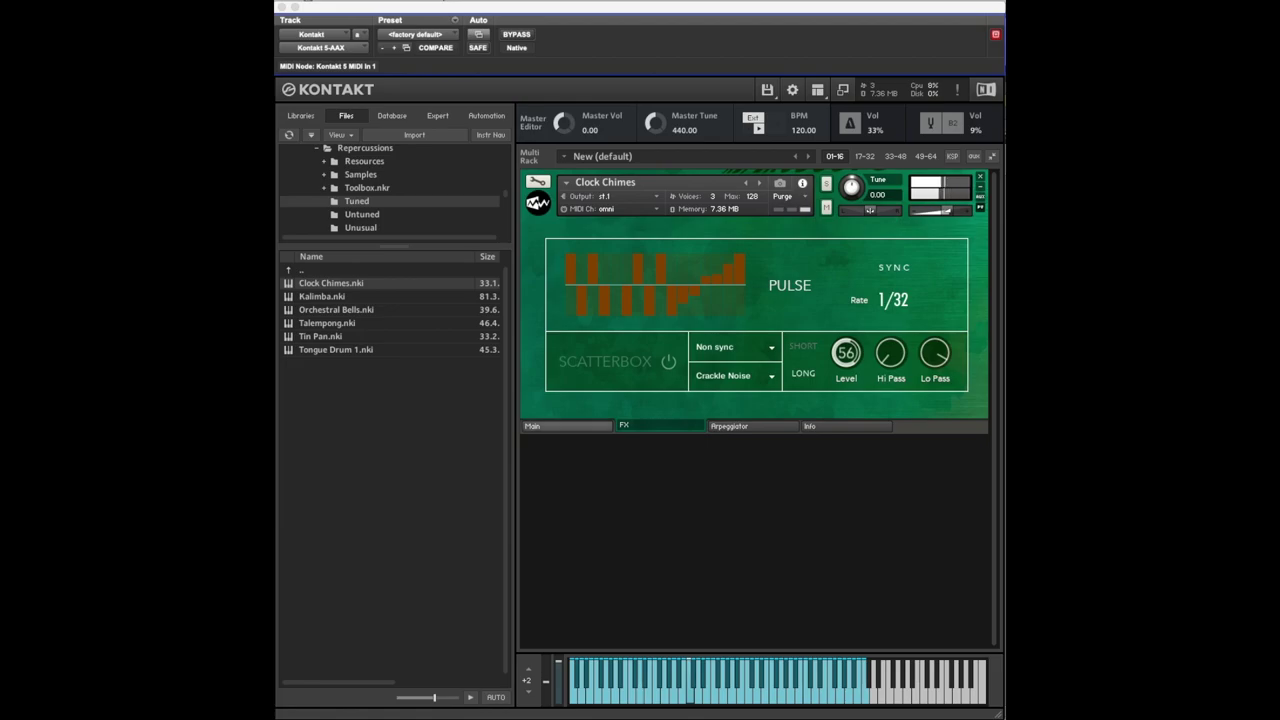
Raise the Attack of Clock Chimes and lower it again to compare the sound on the main page.
{"action": "left_click", "coordinate": [565, 426]}
{"action": "left_click_drag", "start_coordinate": [753, 352], "coordinate": [759, 303]}
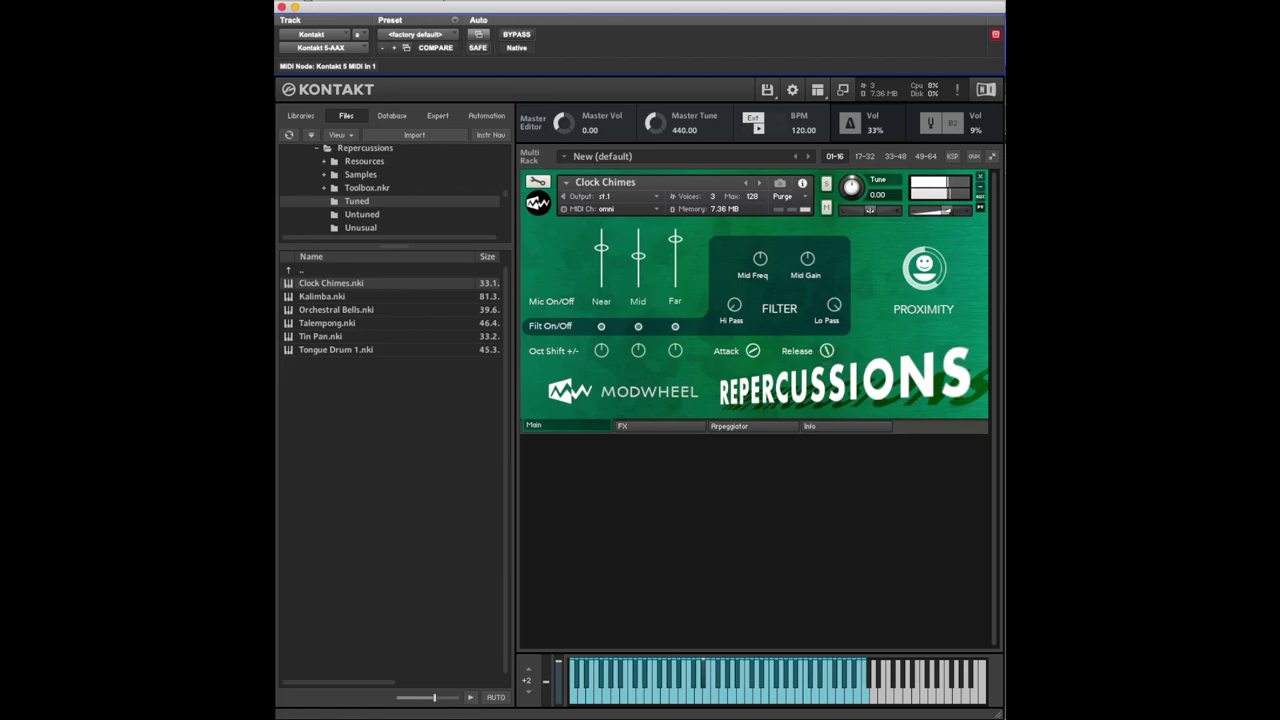
{"action": "left_click_drag", "start_coordinate": [753, 350], "coordinate": [752, 407]}
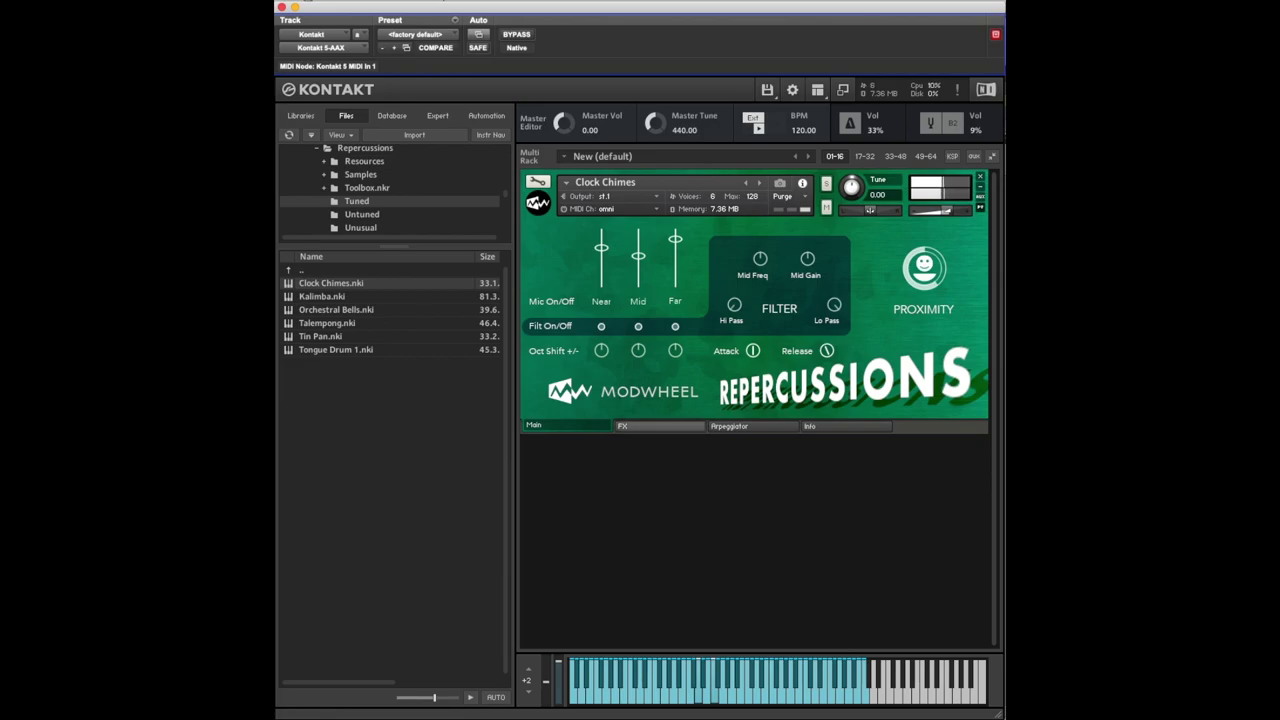
Set the synced Pulse rate of Clock Chimes to 5/64, and switch the Pulse to Free with an adjusted rate.
{"action": "left_click", "coordinate": [648, 425]}
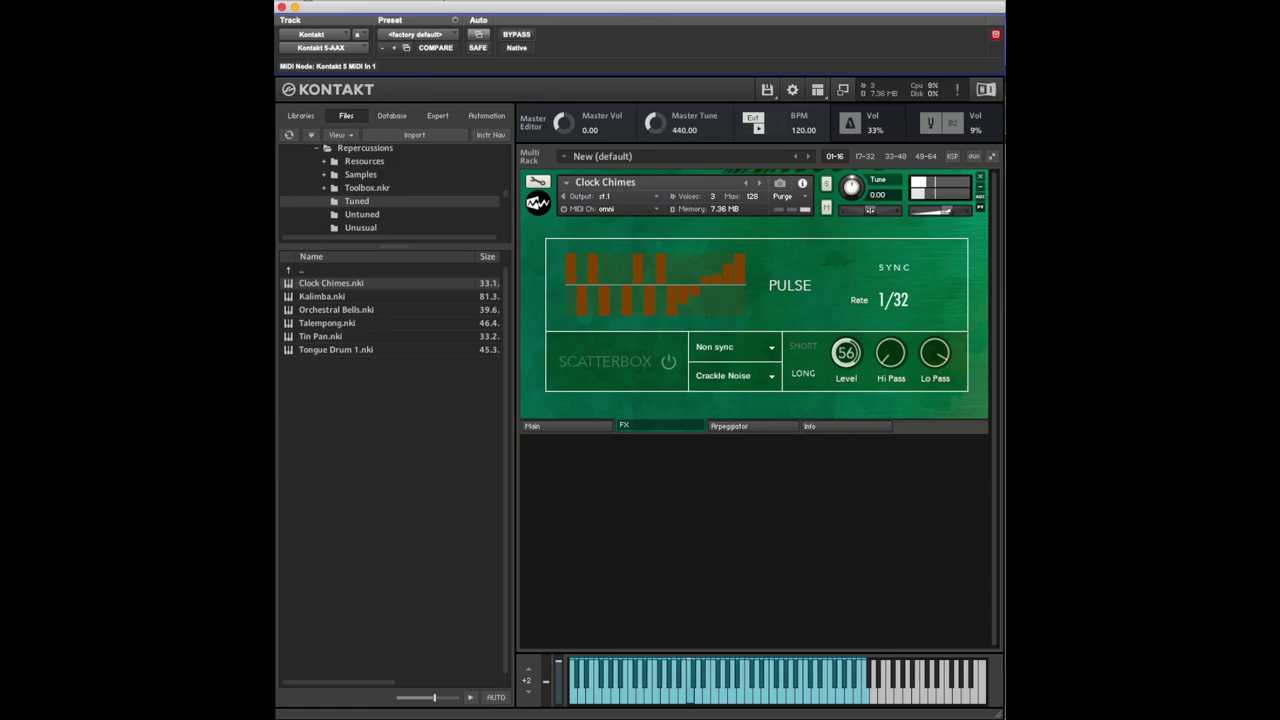
{"action": "left_click_drag", "start_coordinate": [891, 304], "coordinate": [891, 306]}
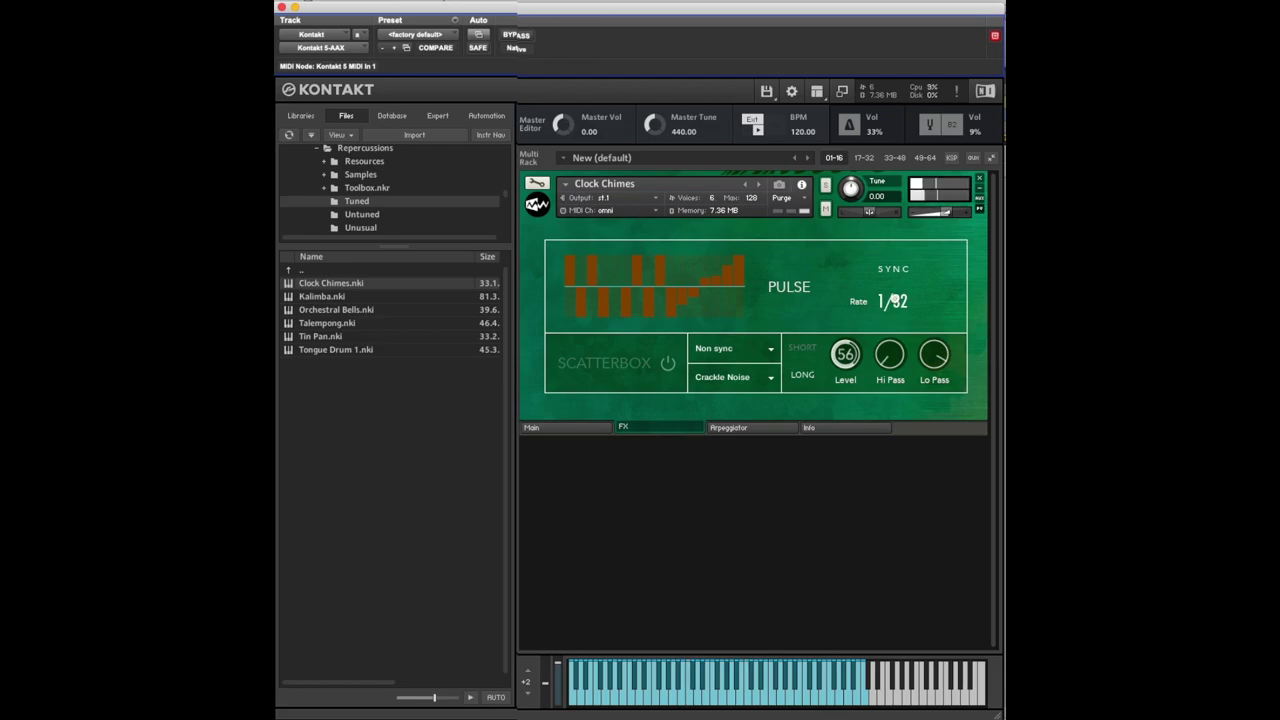
{"action": "left_click_drag", "start_coordinate": [895, 297], "coordinate": [895, 316]}
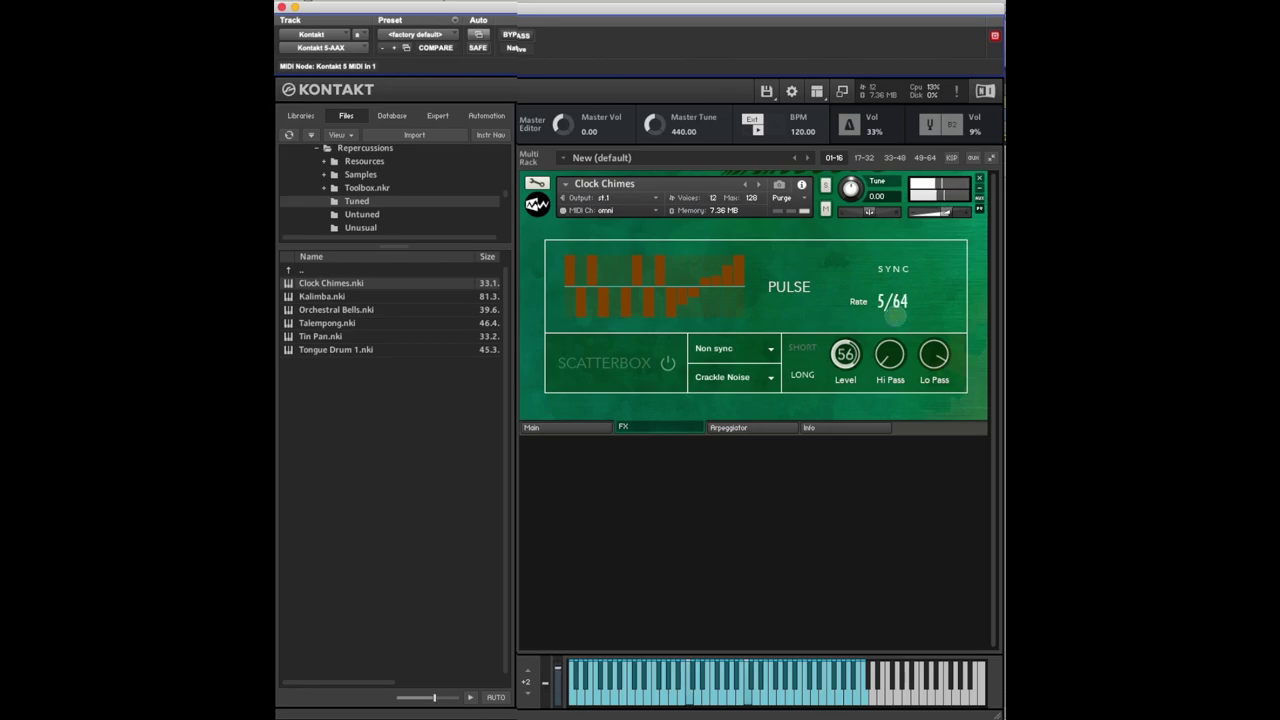
{"action": "left_click", "coordinate": [895, 269]}
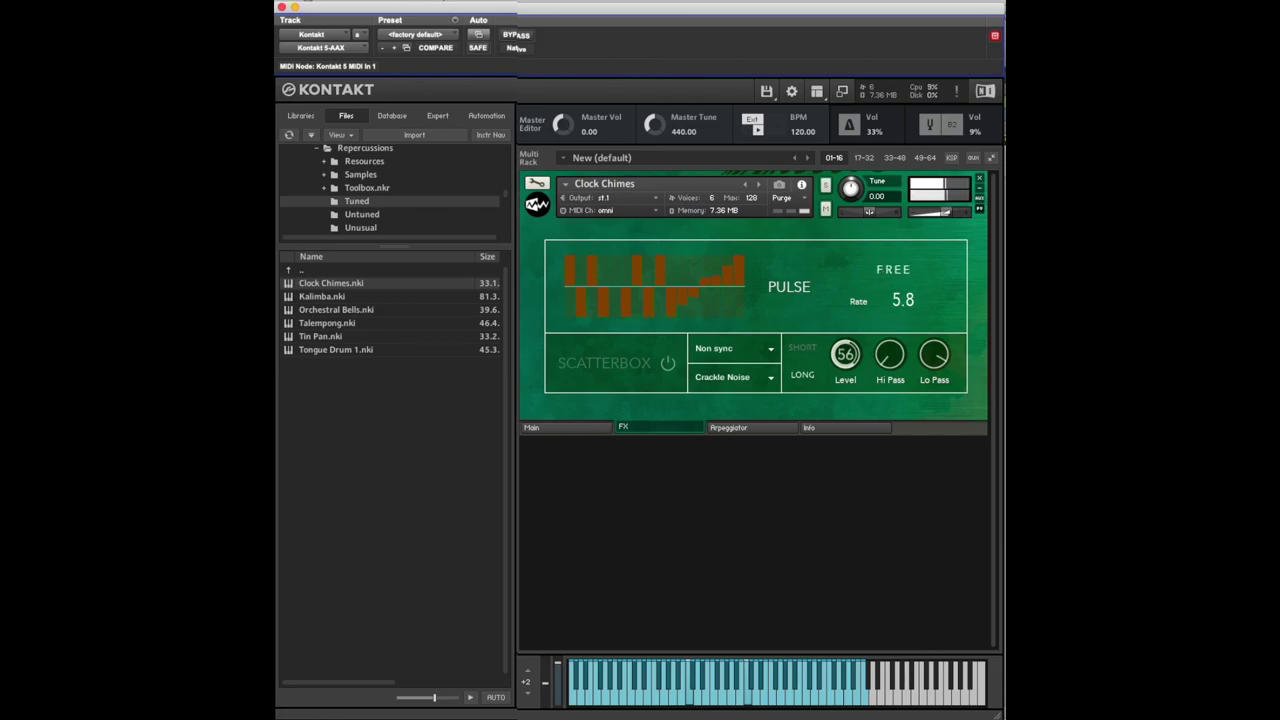
{"action": "left_click_drag", "start_coordinate": [894, 300], "coordinate": [895, 326]}
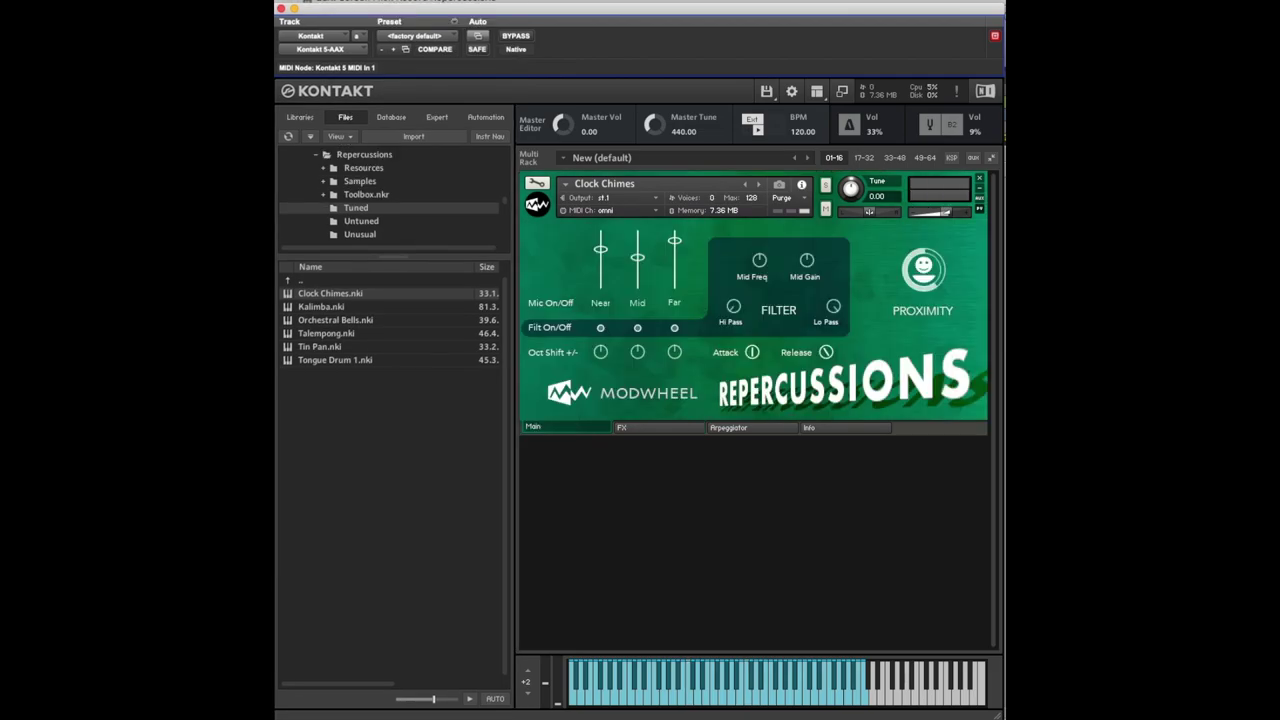
Replace Clock Chimes with the Tin Pan instrument and set its arpeggiator mode to On.
{"action": "double_click", "coordinate": [320, 346]}
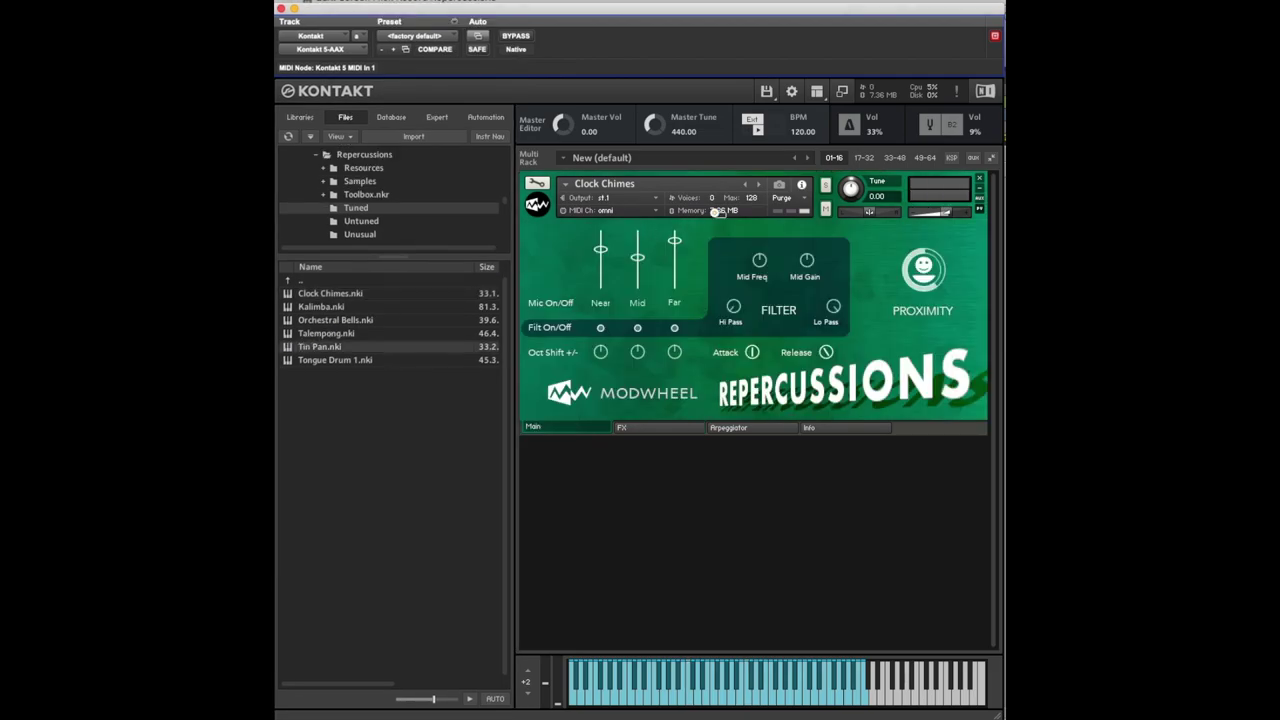
{"action": "left_click", "coordinate": [510, 239]}
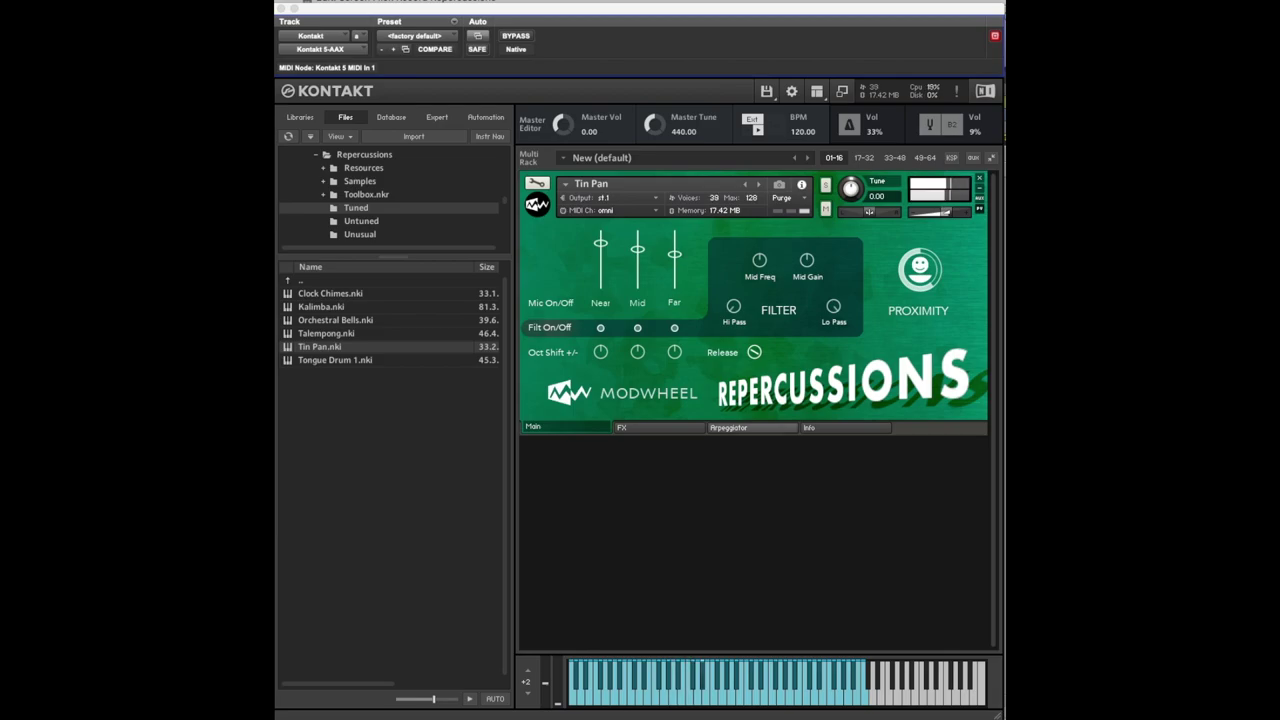
{"action": "left_click", "coordinate": [733, 427]}
{"action": "left_click_drag", "start_coordinate": [566, 302], "coordinate": [570, 282]}
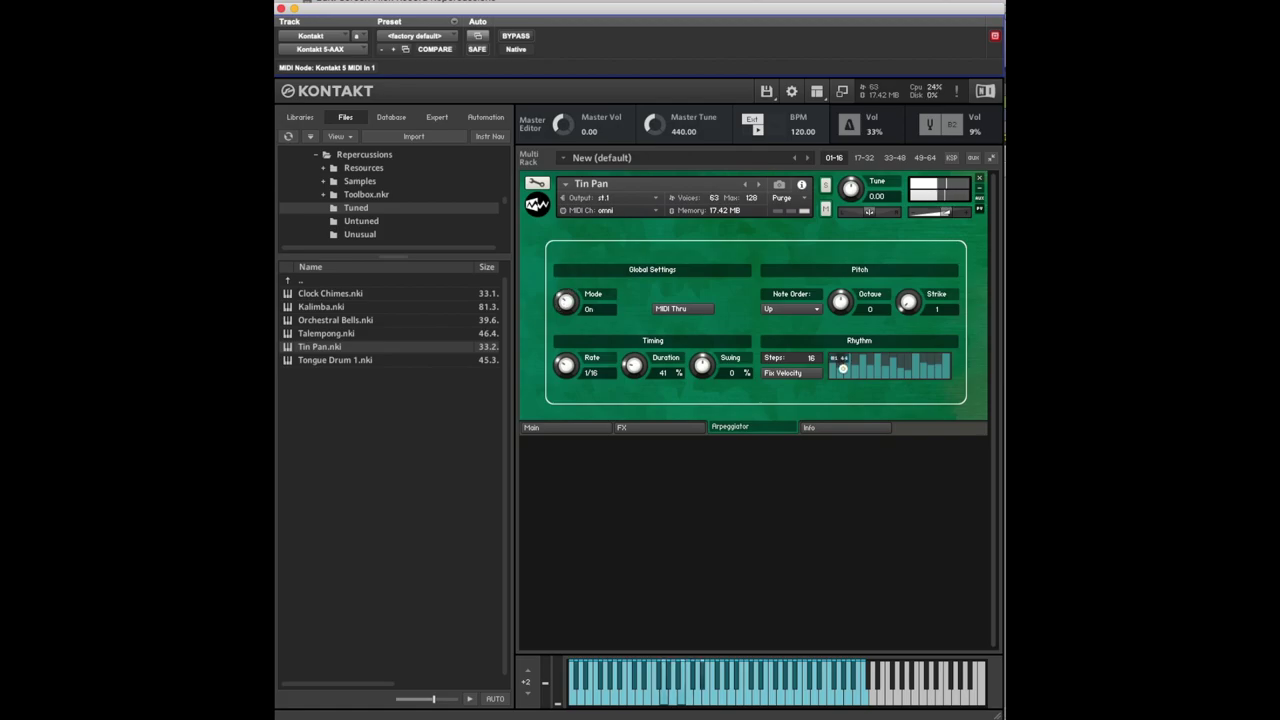
Redraw steps in the Tin Pan arpeggiator's rhythm pattern and adjust its octave and rate.
{"action": "left_click", "coordinate": [904, 372]}
{"action": "left_click_drag", "start_coordinate": [904, 372], "coordinate": [906, 379]}
{"action": "left_click_drag", "start_coordinate": [842, 298], "coordinate": [842, 286]}
{"action": "left_click_drag", "start_coordinate": [566, 366], "coordinate": [580, 341]}
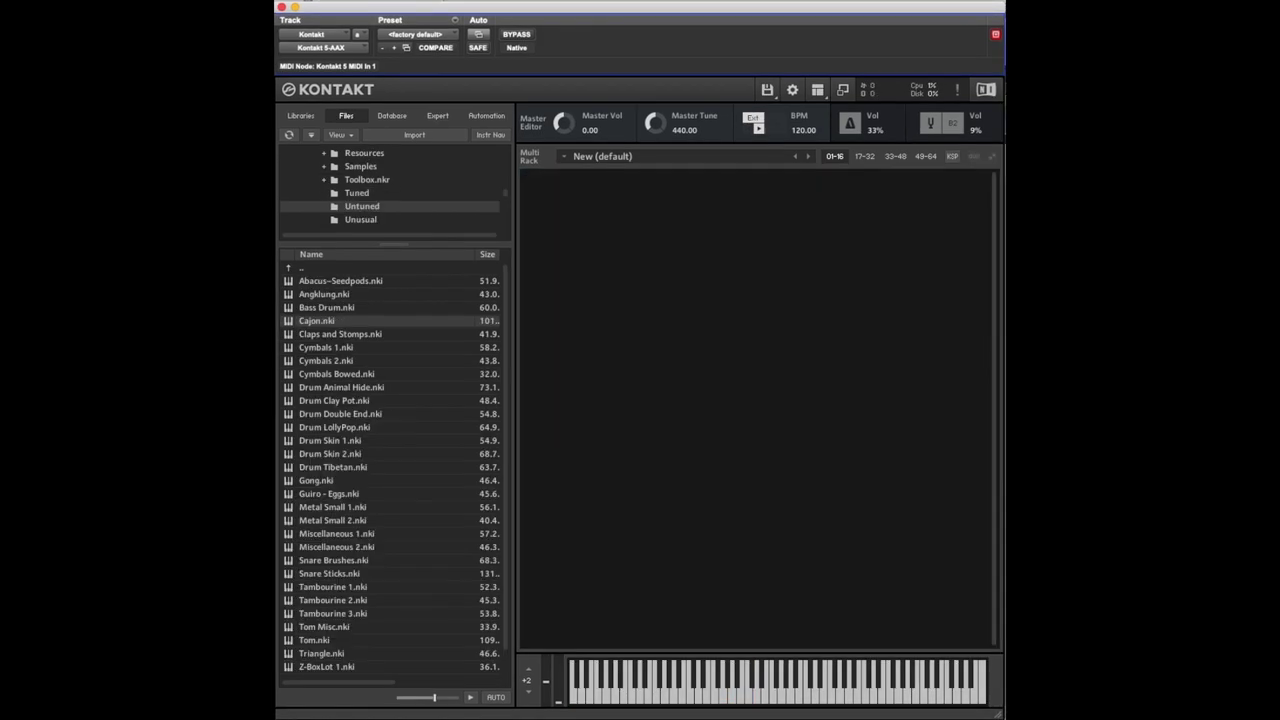
Load Cajon from the Untuned folder into the empty rack and replace it with Claps and Stomps.
{"action": "left_click_drag", "start_coordinate": [316, 320], "coordinate": [657, 281]}
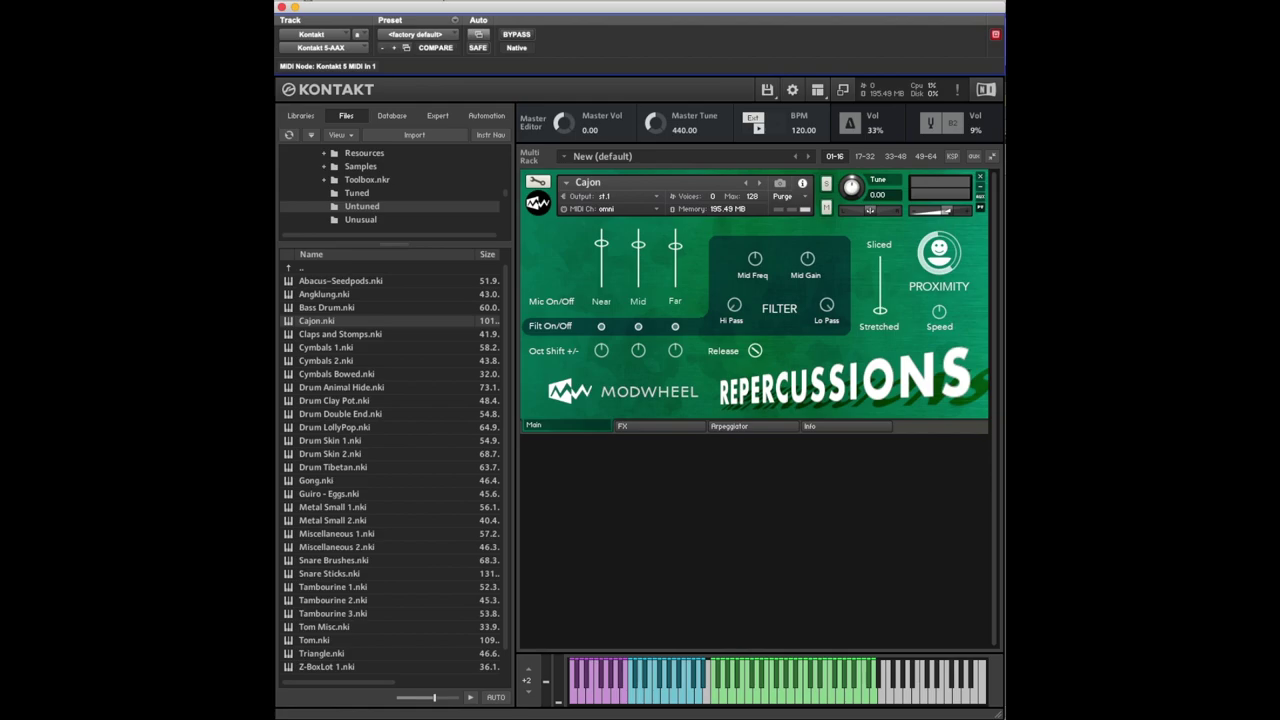
{"action": "double_click", "coordinate": [340, 334]}
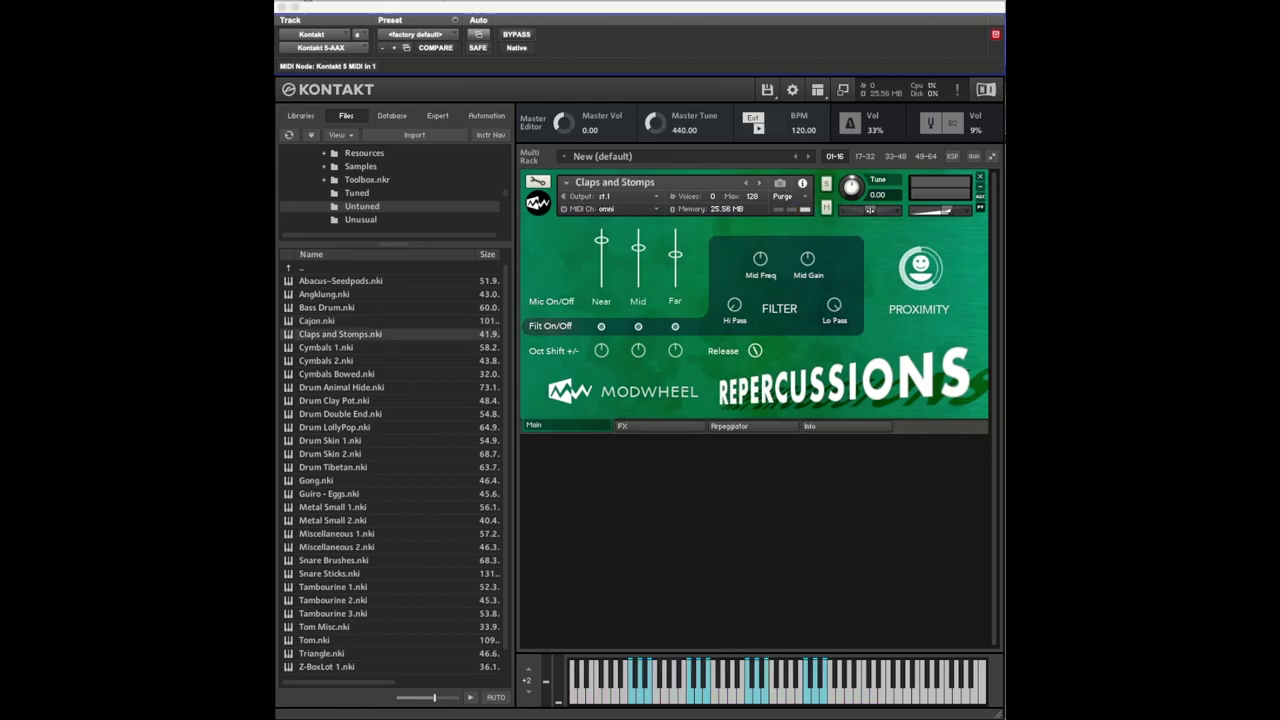
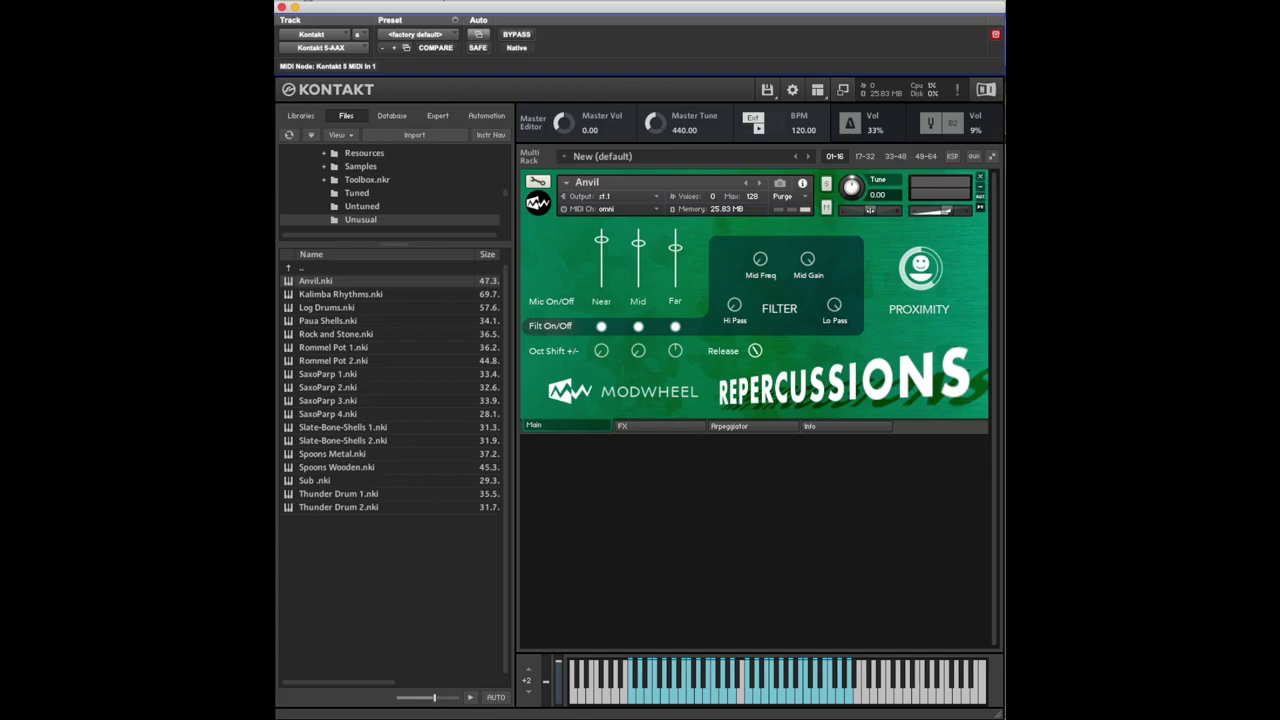
Replace Anvil with Rommel Pot 1, and load Rommel Pot 2 in its place.
{"action": "left_click", "coordinate": [335, 347]}
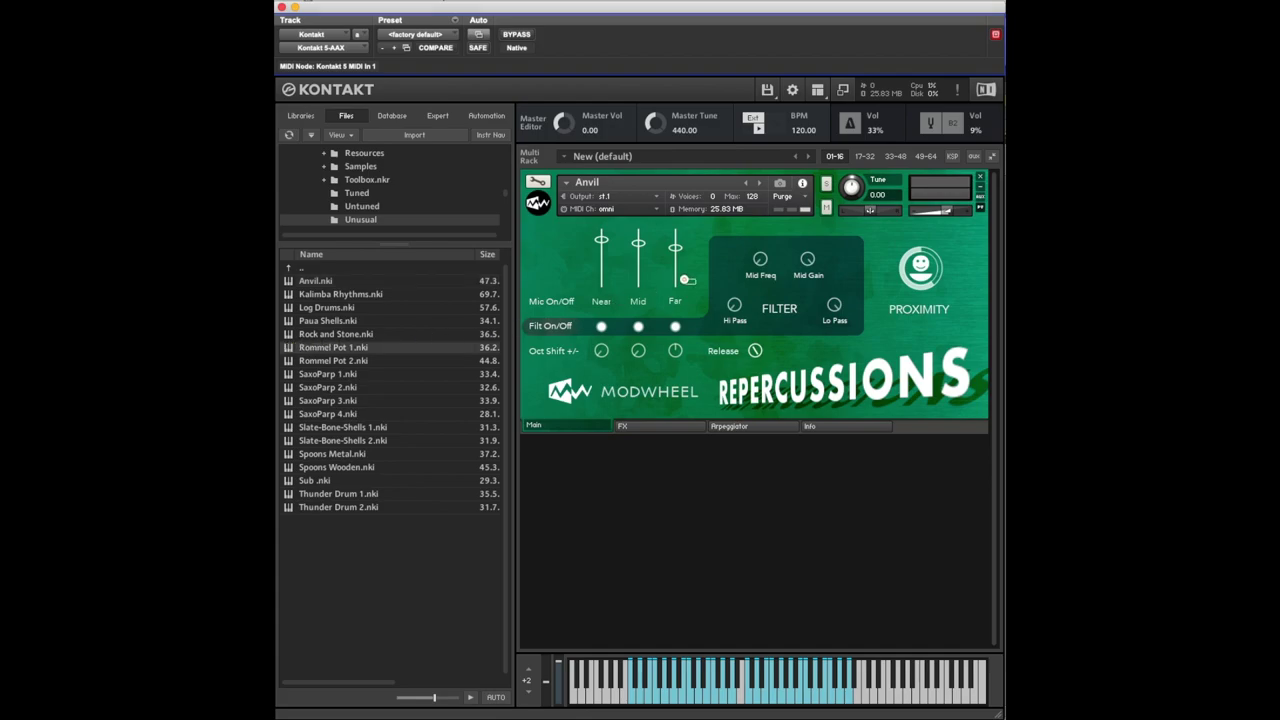
{"action": "left_click_drag", "start_coordinate": [698, 283], "coordinate": [698, 283]}
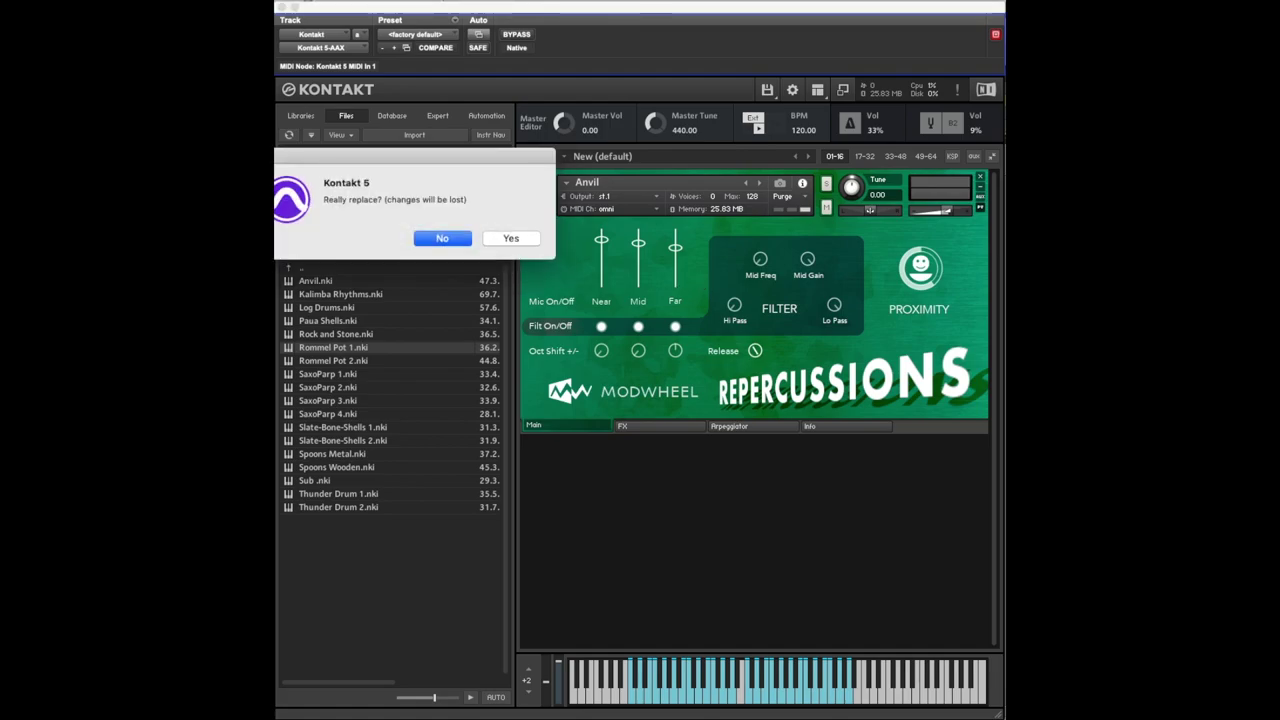
{"action": "left_click", "coordinate": [511, 238]}
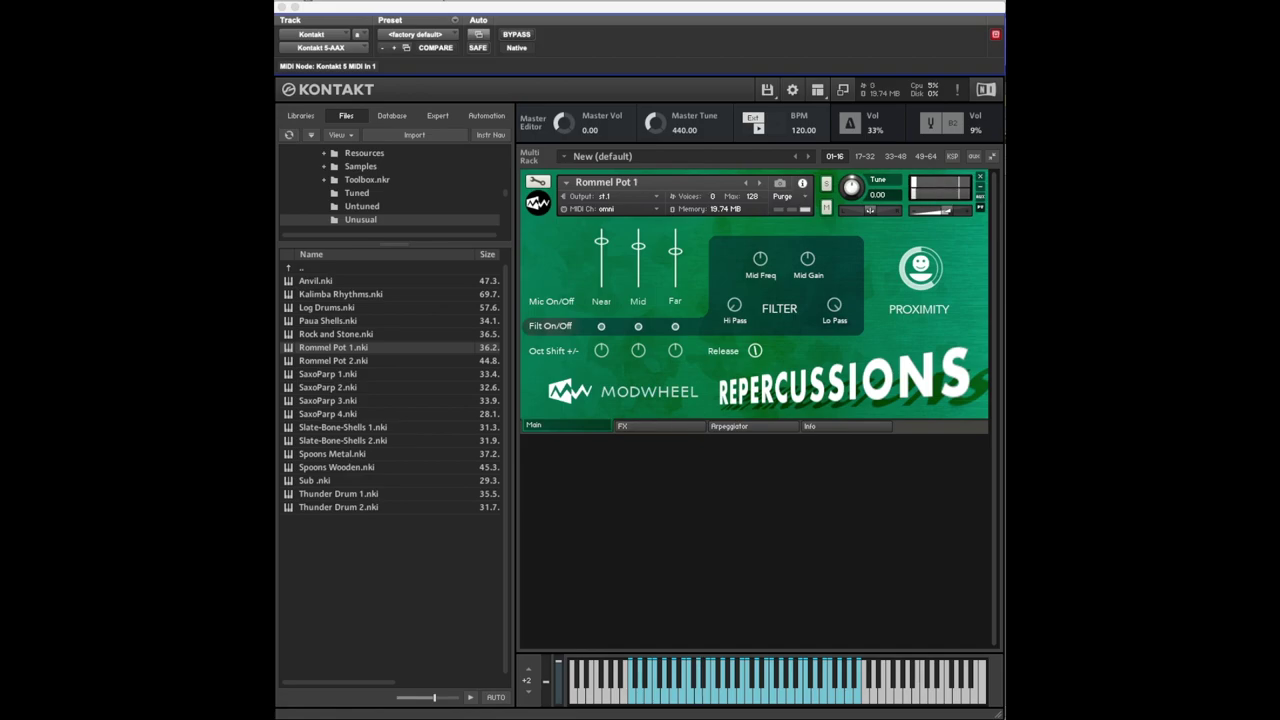
{"action": "double_click", "coordinate": [333, 360]}
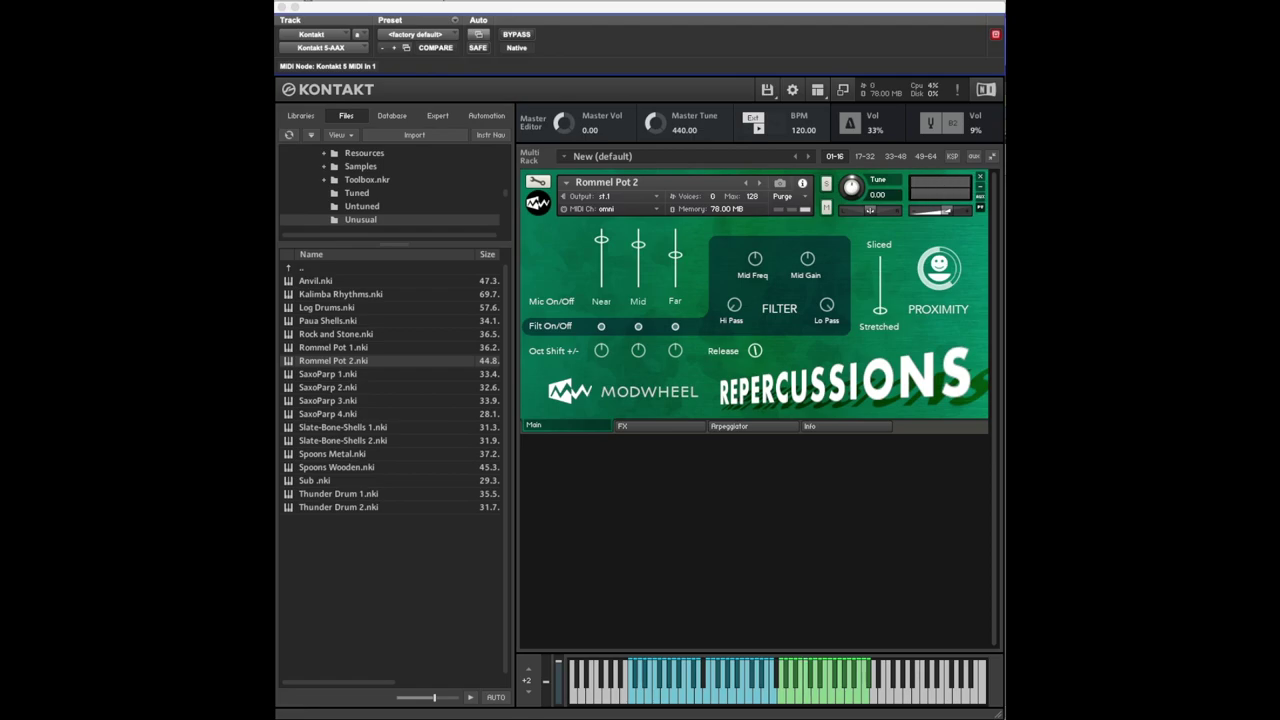
Replace Rommel Pot 2 with SaxoParp 1 and turn on its arpeggiator.
{"action": "double_click", "coordinate": [327, 373]}
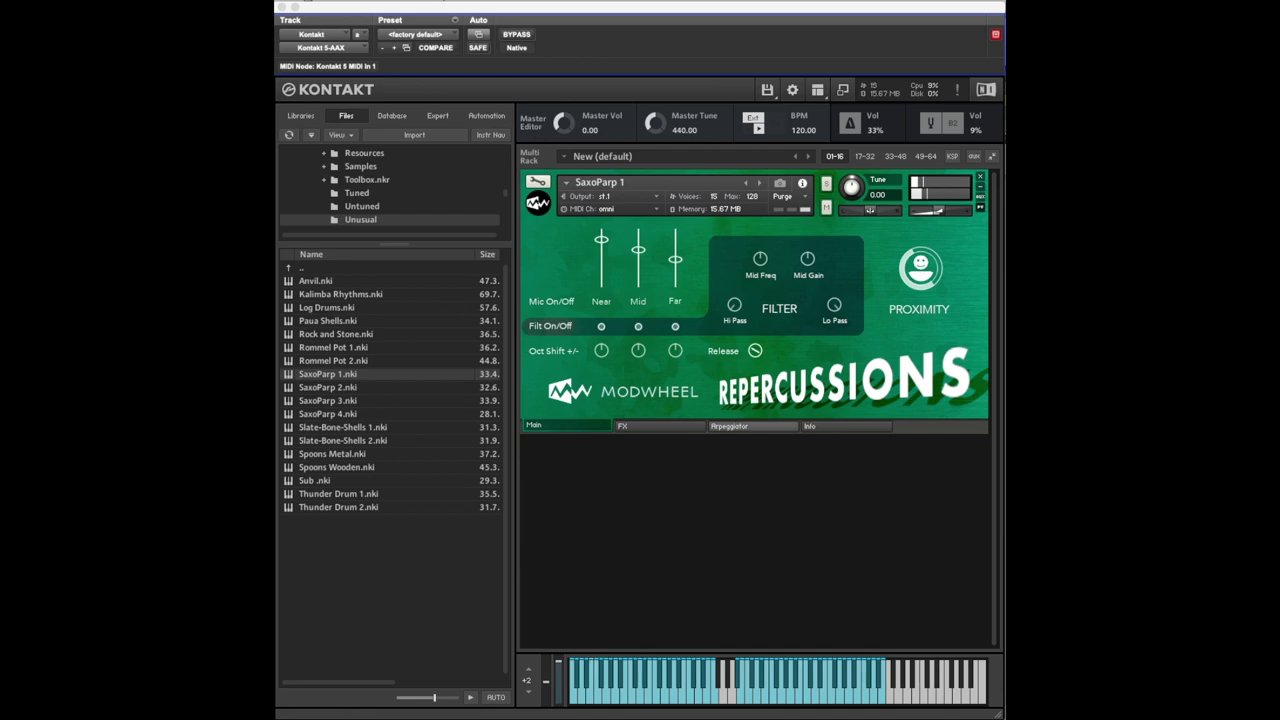
{"action": "left_click", "coordinate": [756, 425]}
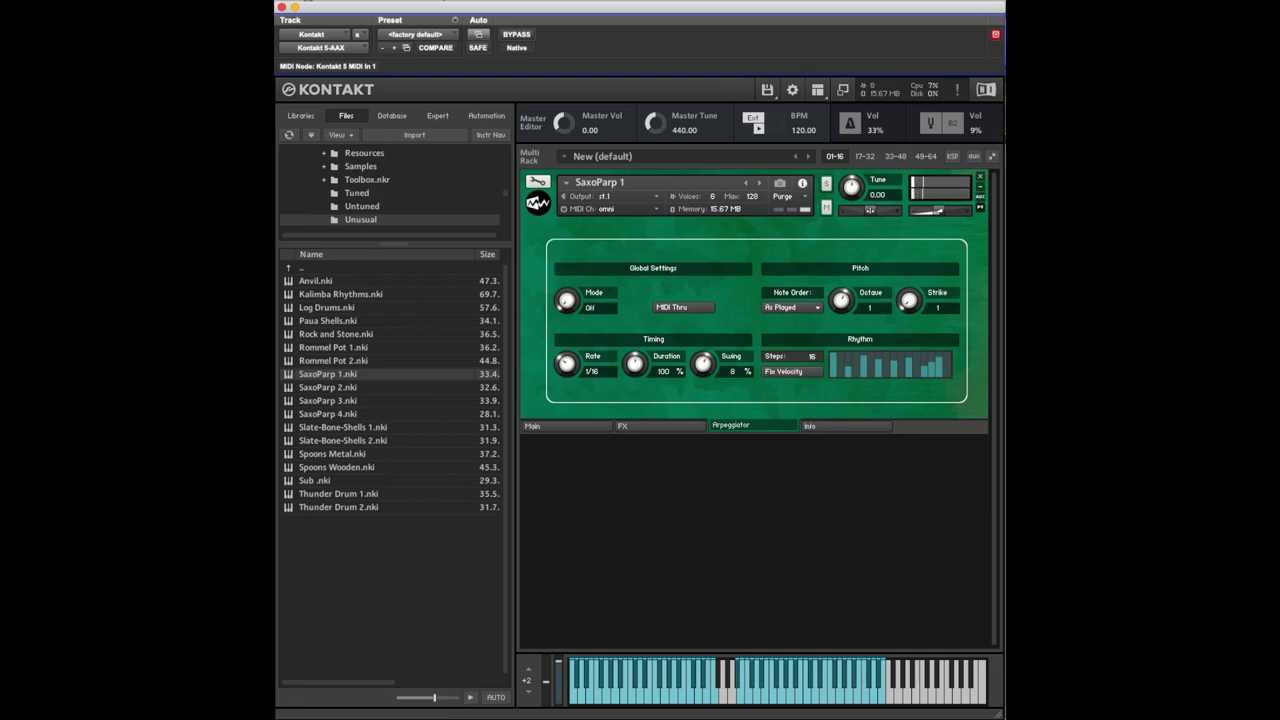
{"action": "left_click_drag", "start_coordinate": [568, 300], "coordinate": [570, 273]}
Replace SaxoParp 1 with SaxoParp 2, and load SaxoParp 3 in its place.
{"action": "left_click_drag", "start_coordinate": [327, 387], "coordinate": [657, 287]}
{"action": "left_click", "coordinate": [511, 238]}
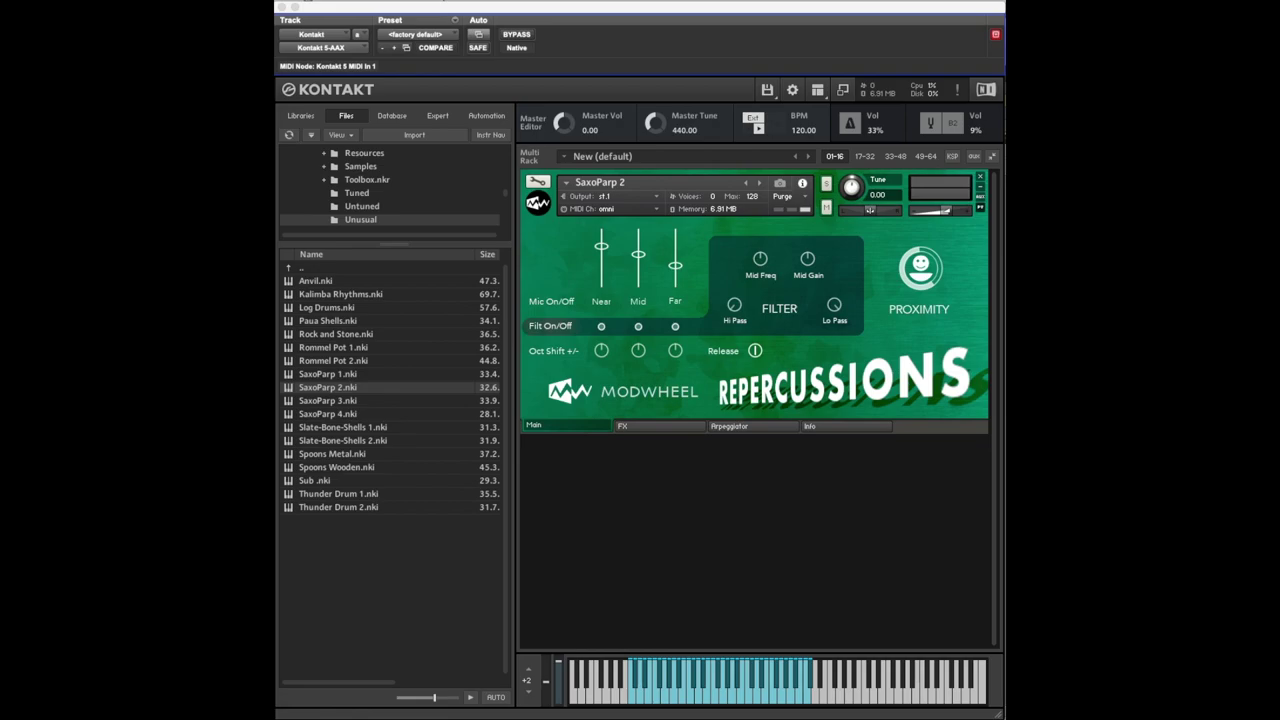
{"action": "double_click", "coordinate": [327, 400]}
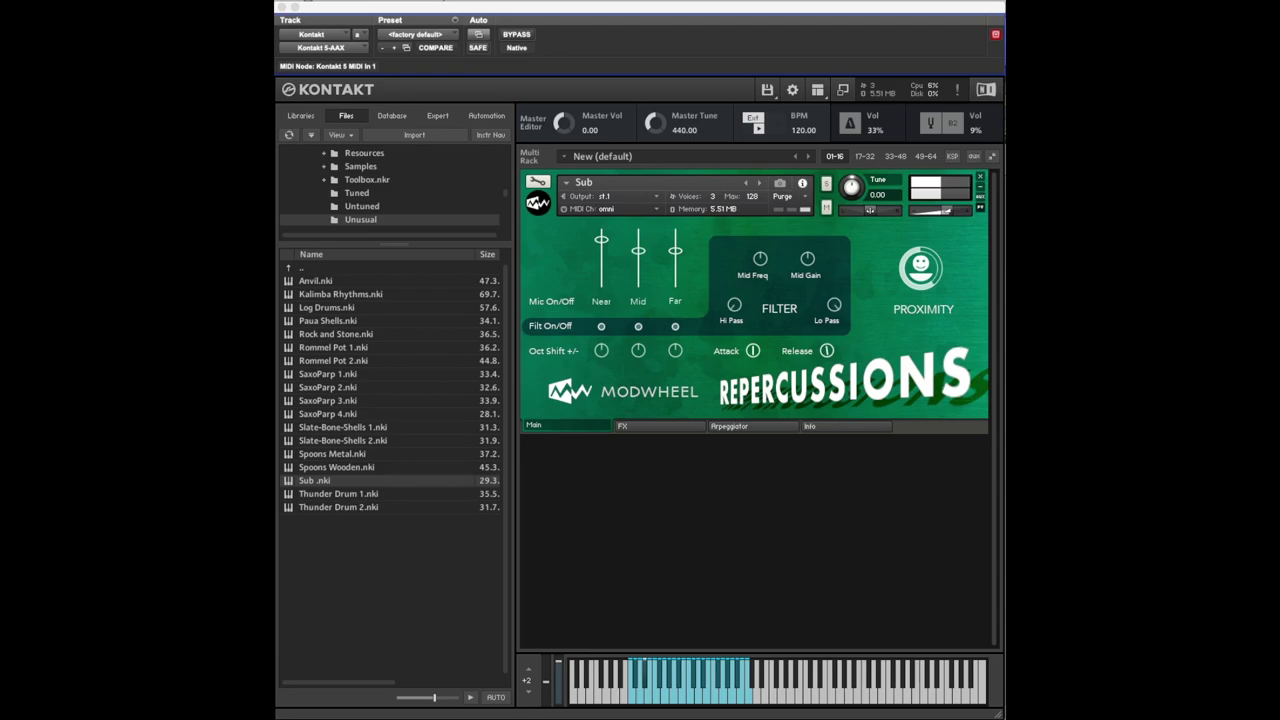
Raise the Attack of the Sub instrument, and replace it with Thunder Drum 2 from the Unusual folder.
{"action": "left_click", "coordinate": [651, 425]}
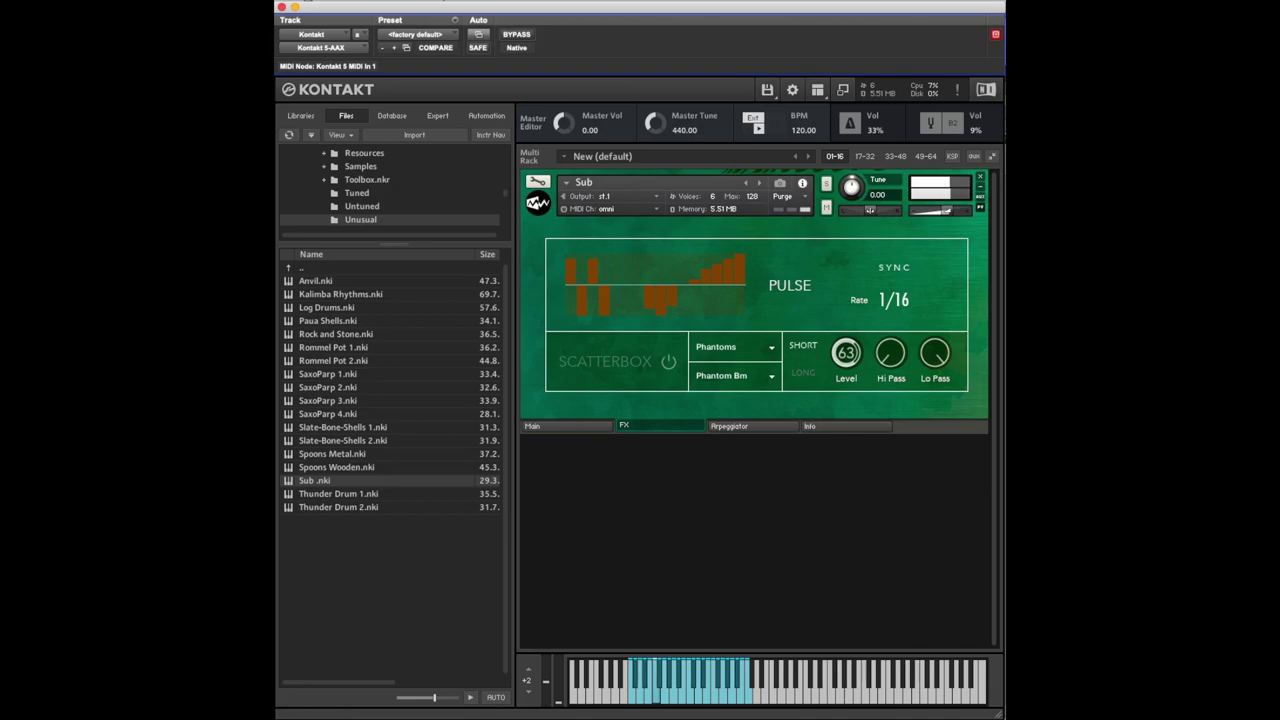
{"action": "left_click", "coordinate": [566, 426]}
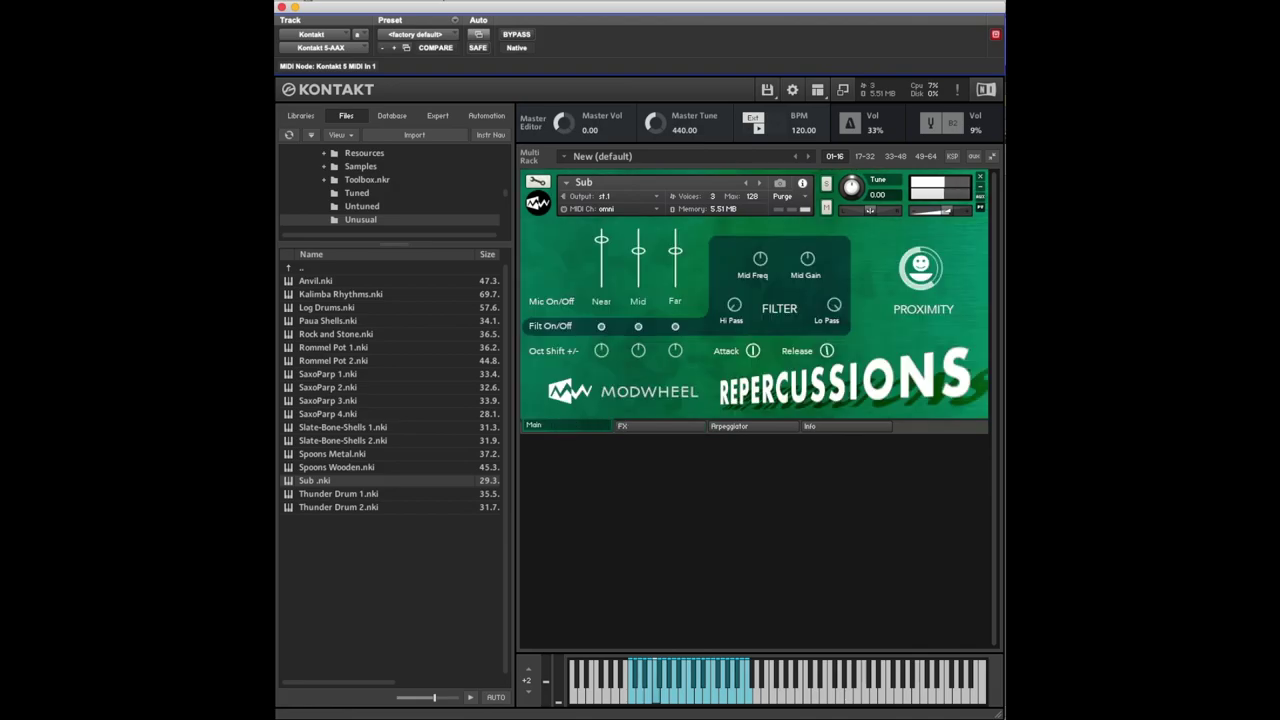
{"action": "left_click_drag", "start_coordinate": [751, 350], "coordinate": [752, 326]}
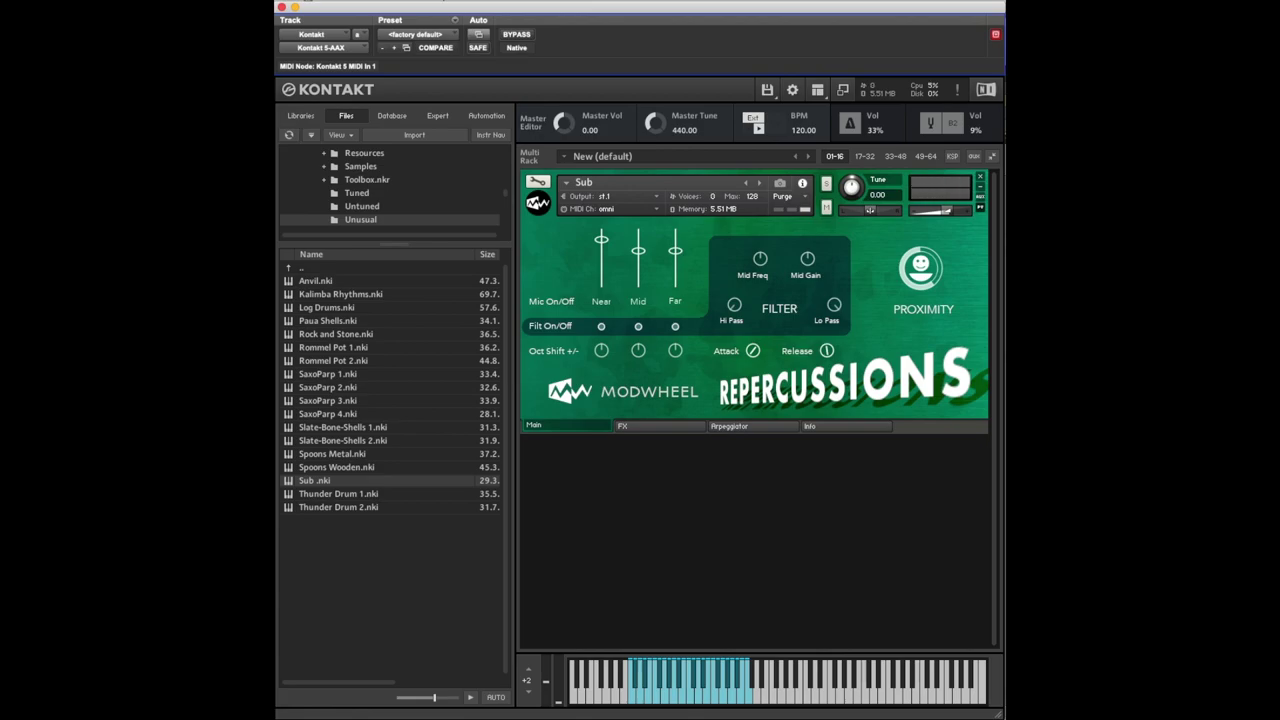
{"action": "left_click_drag", "start_coordinate": [312, 507], "coordinate": [631, 331]}
{"action": "left_click", "coordinate": [518, 237]}
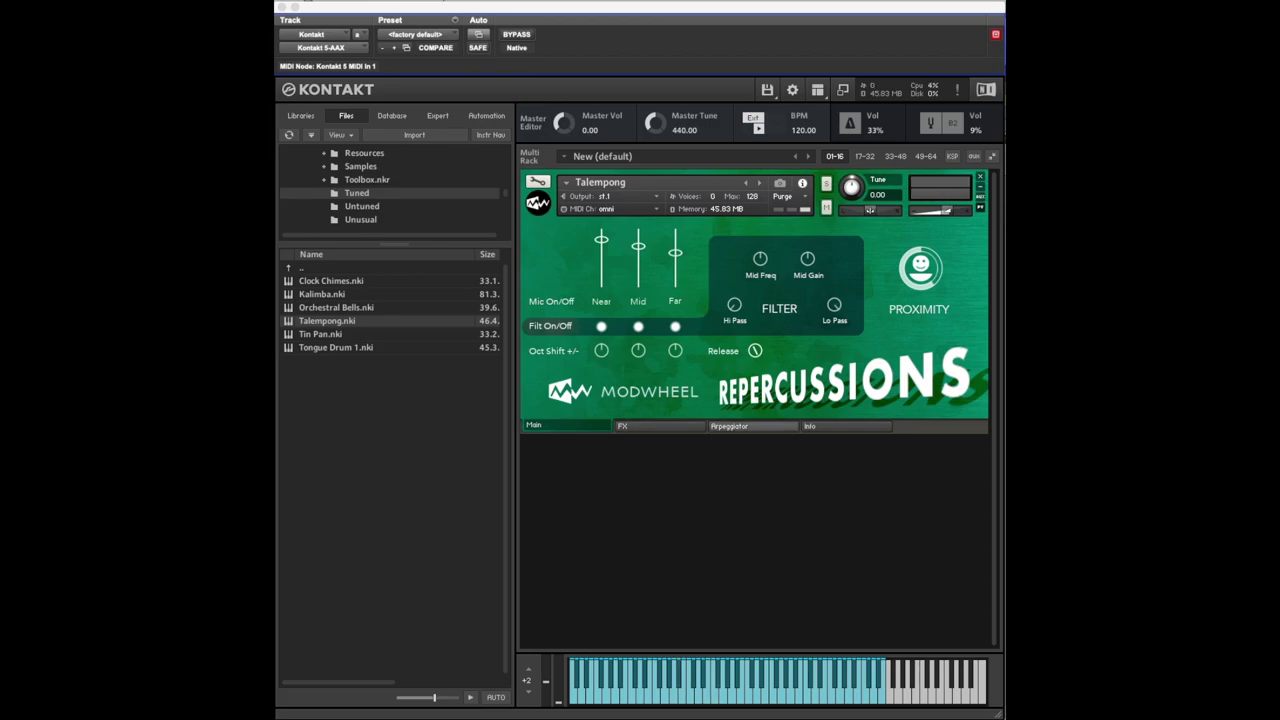
Set the Talempong arpeggiator's mode to On, and toggle the Mid and Far microphones off and back on.
{"action": "left_click", "coordinate": [742, 426]}
{"action": "left_click_drag", "start_coordinate": [574, 273], "coordinate": [575, 263]}
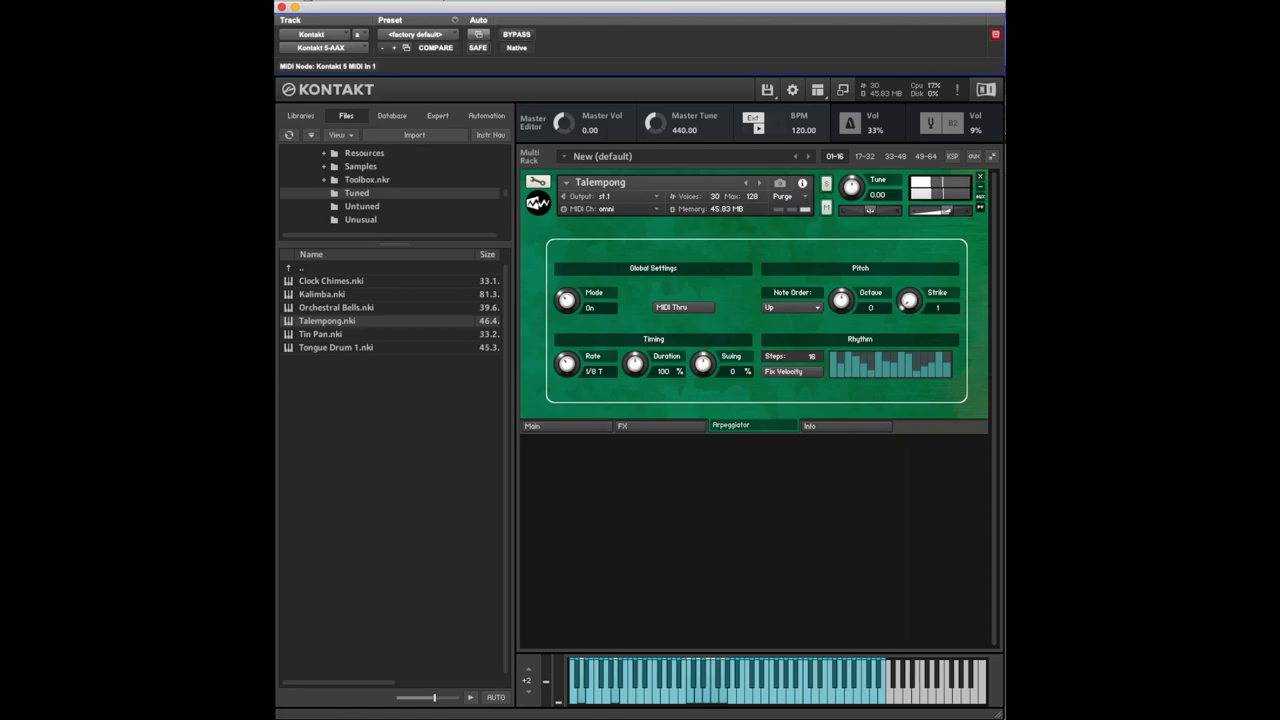
{"action": "left_click", "coordinate": [562, 426]}
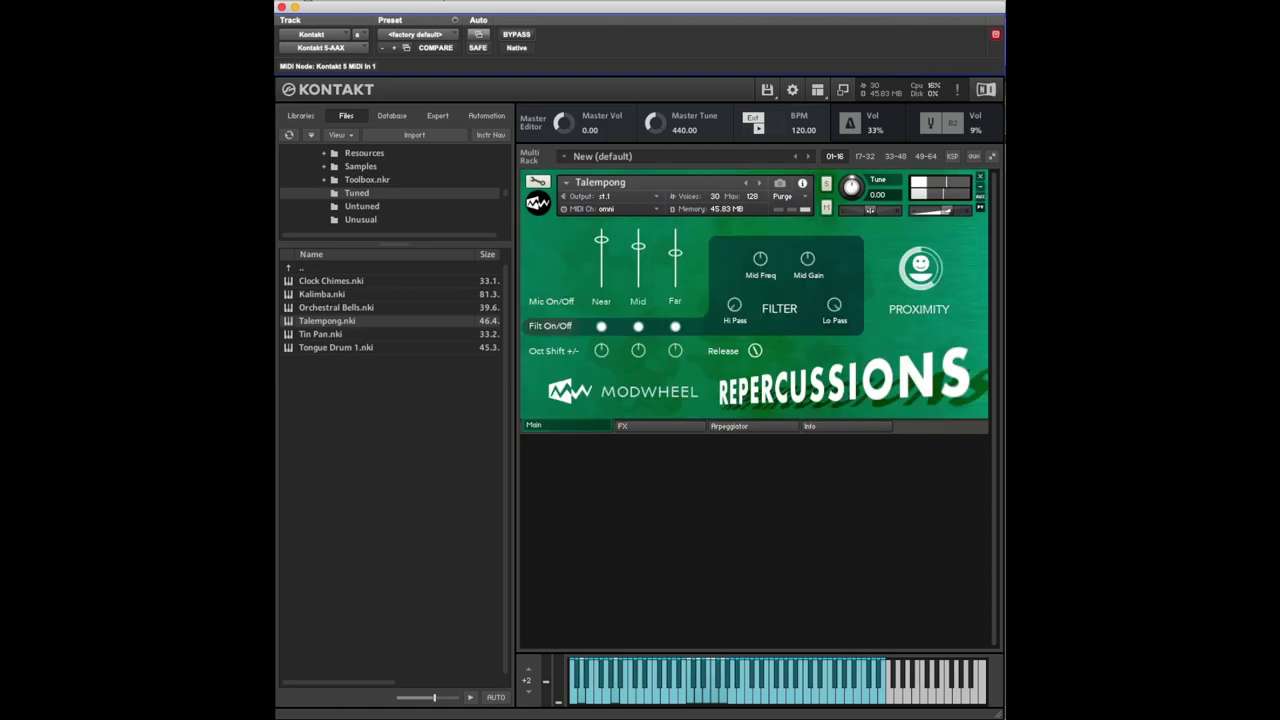
{"action": "left_click", "coordinate": [638, 301]}
{"action": "left_click", "coordinate": [675, 301]}
{"action": "left_click", "coordinate": [638, 301]}
{"action": "left_click", "coordinate": [675, 301]}
Turn on Talempong's Scatterbox effect with the Sync category and the Purple 8th preset.
{"action": "left_click", "coordinate": [660, 426]}
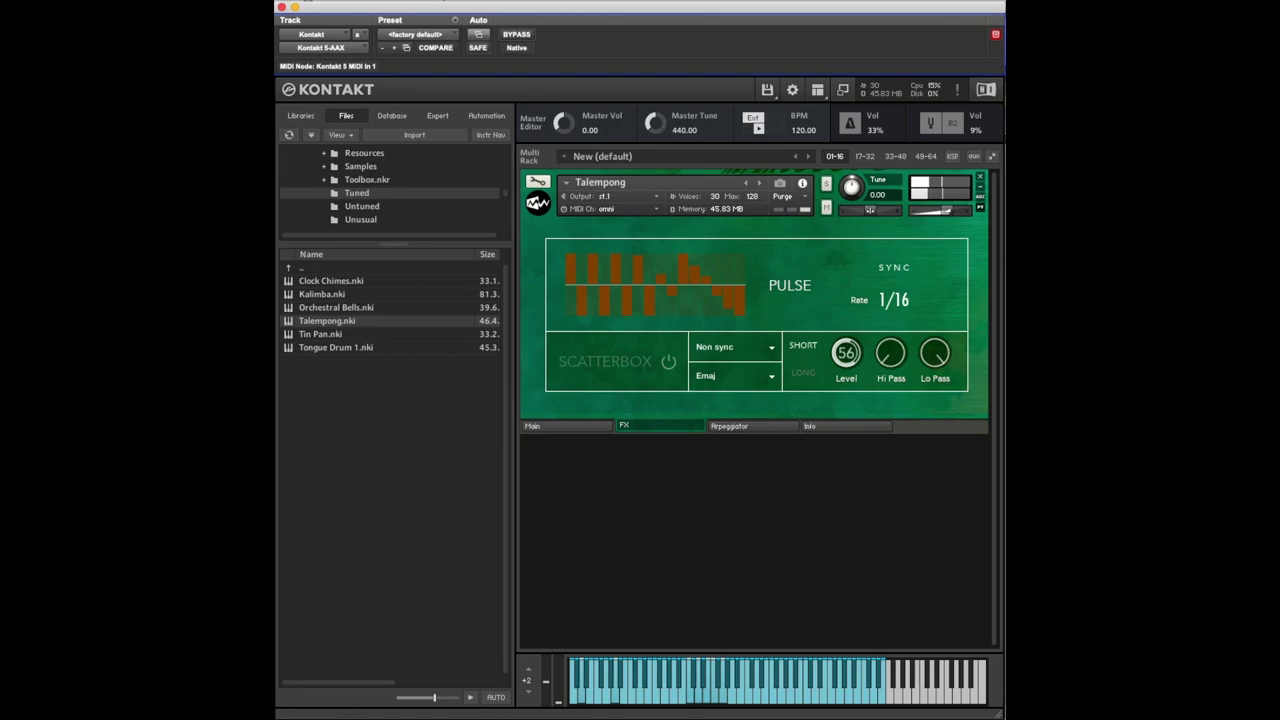
{"action": "left_click", "coordinate": [772, 347]}
{"action": "left_click", "coordinate": [720, 373]}
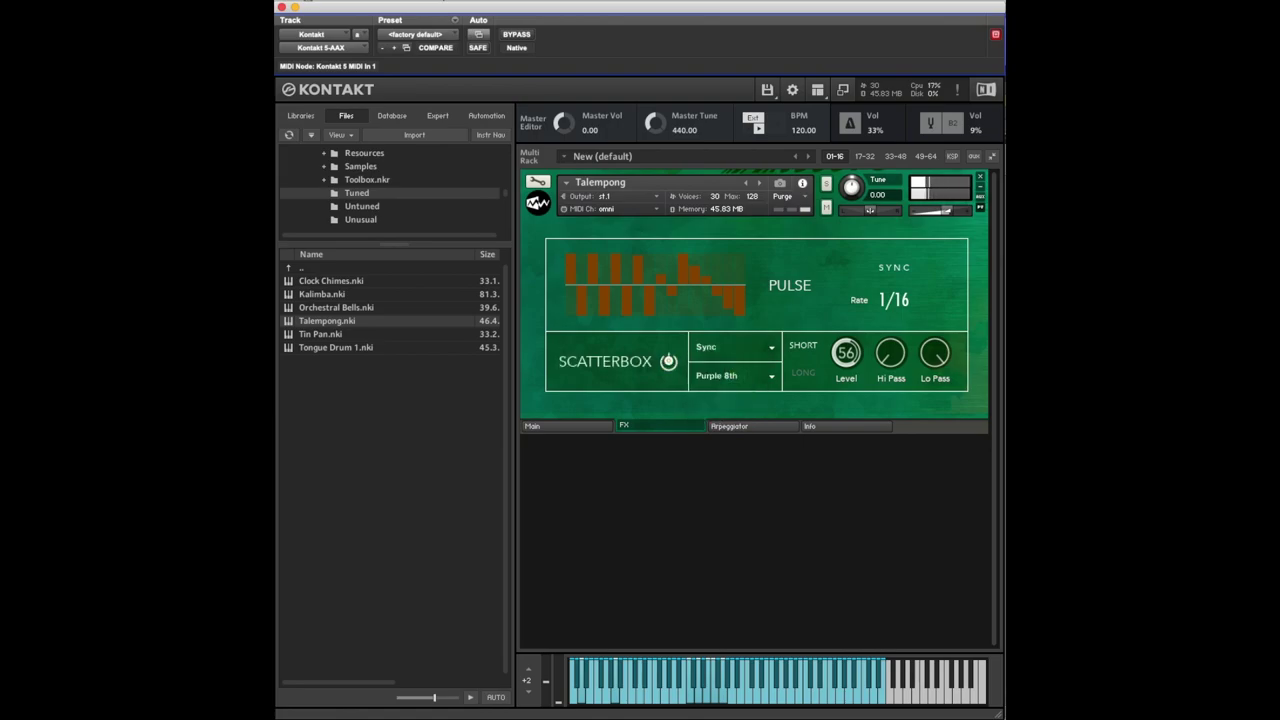
Alternate the Scatterbox between Long and Short while adjusting its level, ending on Short at level 63.
{"action": "left_click_drag", "start_coordinate": [834, 352], "coordinate": [838, 343]}
{"action": "left_click_drag", "start_coordinate": [846, 353], "coordinate": [846, 358]}
{"action": "left_click", "coordinate": [803, 372]}
{"action": "left_click_drag", "start_coordinate": [840, 352], "coordinate": [838, 352]}
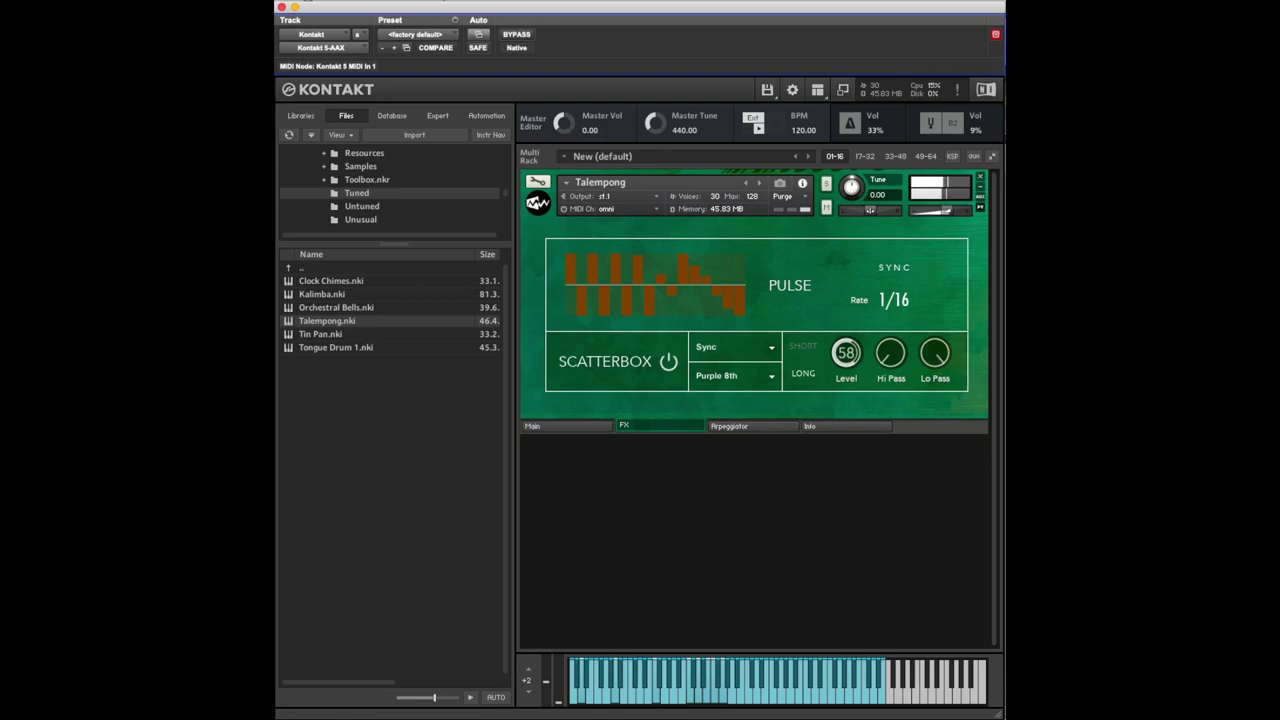
{"action": "left_click", "coordinate": [803, 346]}
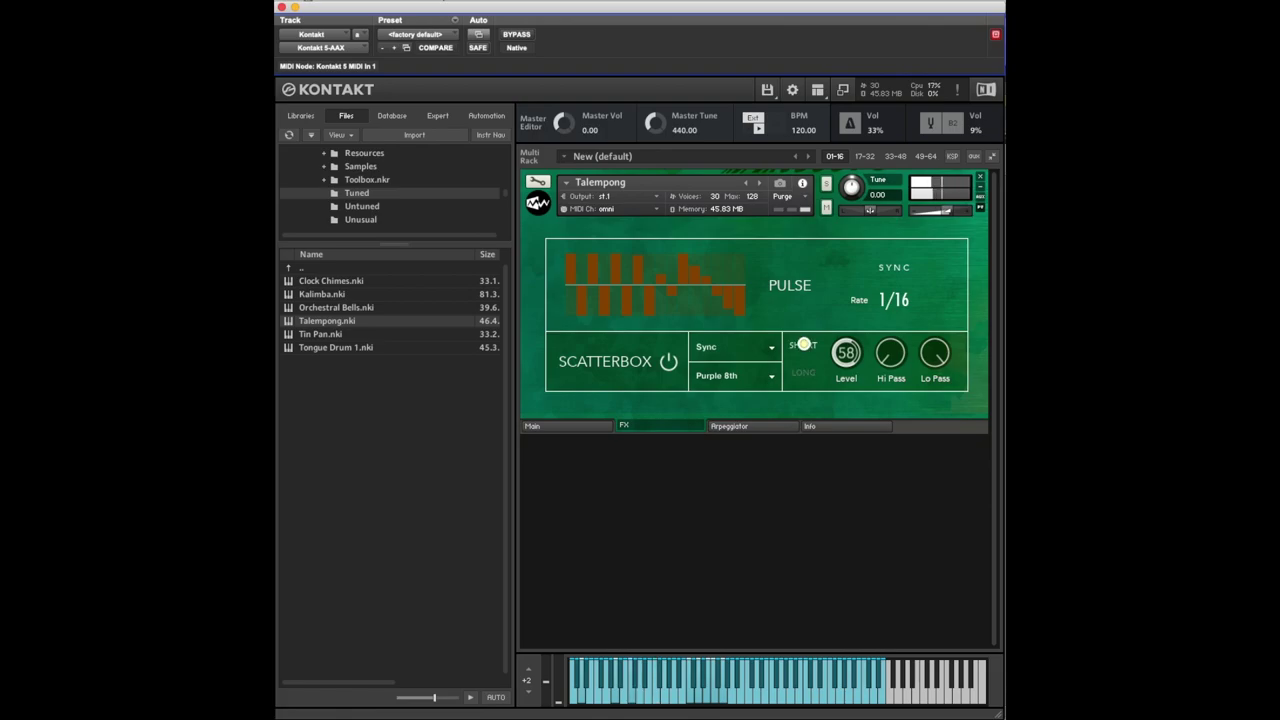
{"action": "left_click_drag", "start_coordinate": [840, 350], "coordinate": [839, 345]}
{"action": "left_click", "coordinate": [803, 372]}
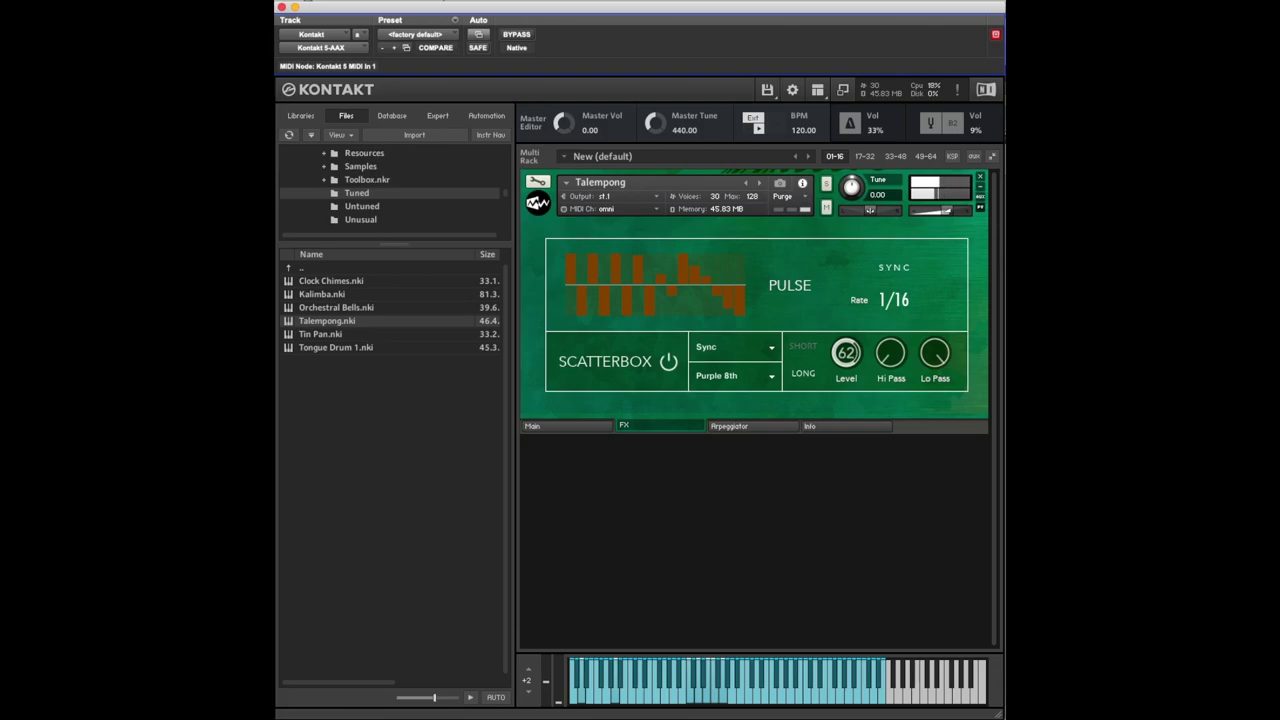
{"action": "left_click", "coordinate": [803, 346]}
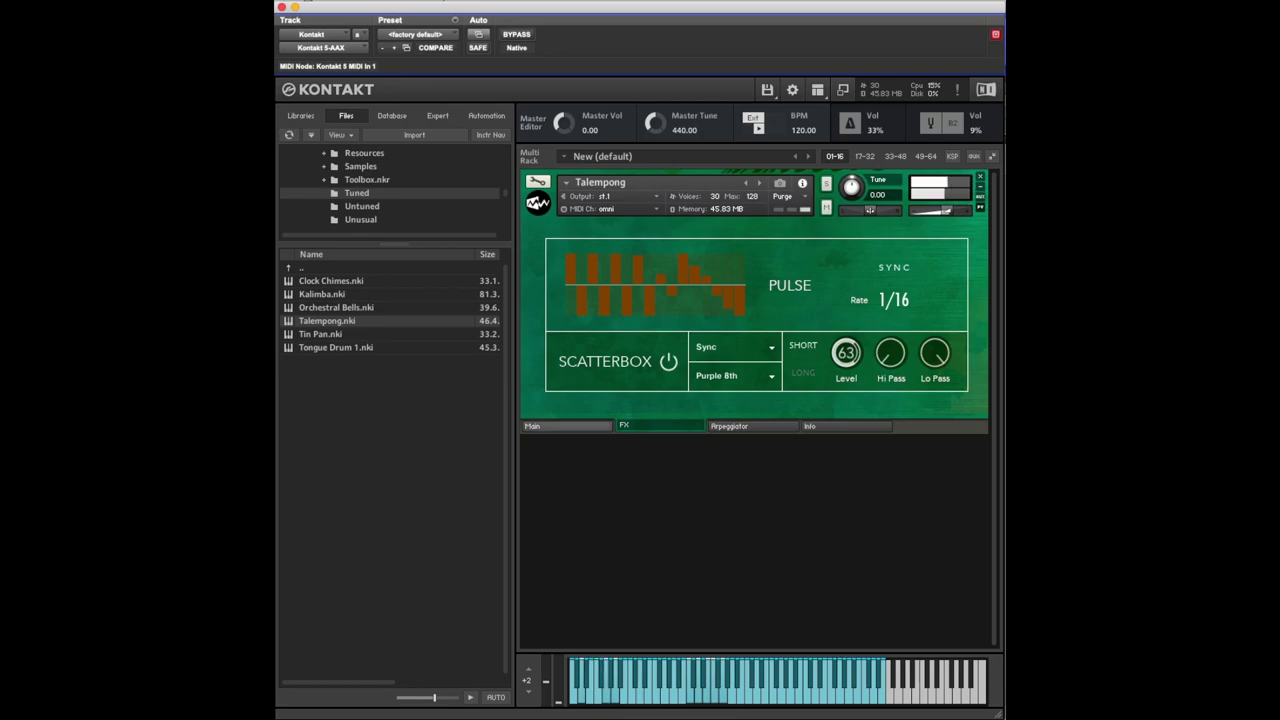
Shift the Near microphone's octave down and back to centre, and readjust Talempong's Proximity control.
{"action": "left_click", "coordinate": [566, 426]}
{"action": "left_click_drag", "start_coordinate": [601, 350], "coordinate": [596, 378]}
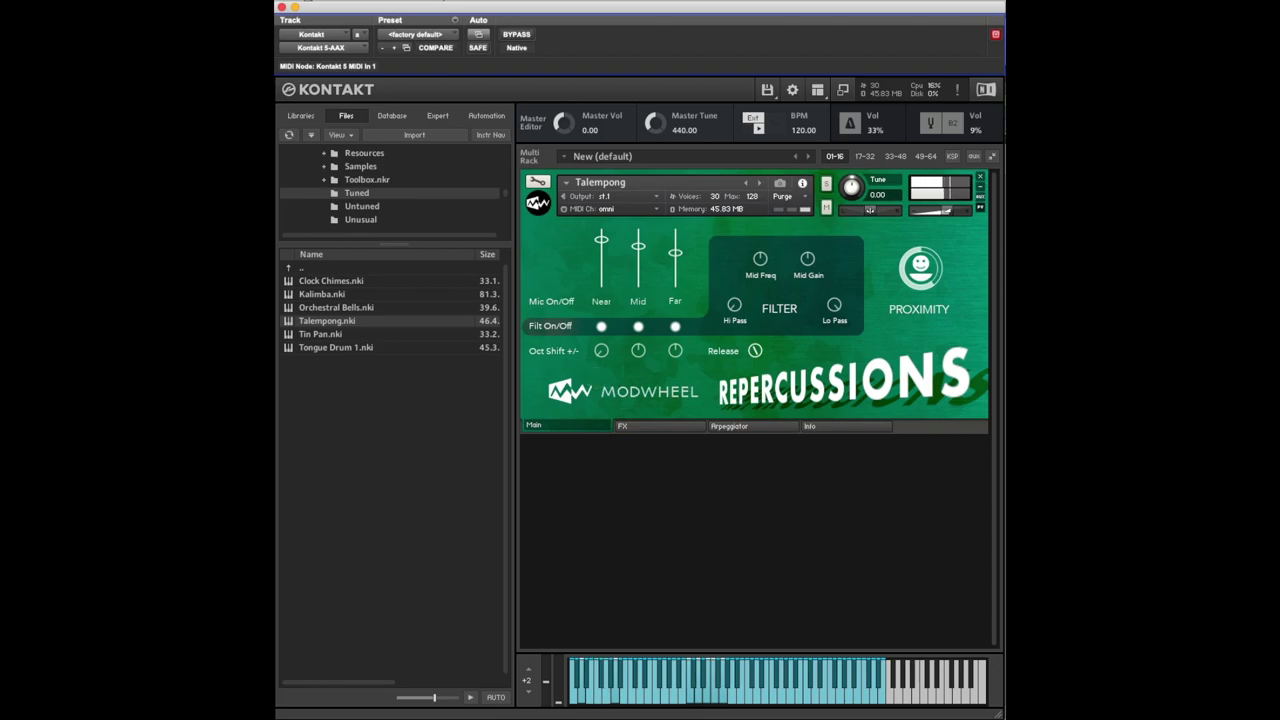
{"action": "left_click_drag", "start_coordinate": [600, 348], "coordinate": [603, 337]}
{"action": "left_click_drag", "start_coordinate": [603, 340], "coordinate": [612, 333]}
{"action": "left_click_drag", "start_coordinate": [610, 346], "coordinate": [610, 330]}
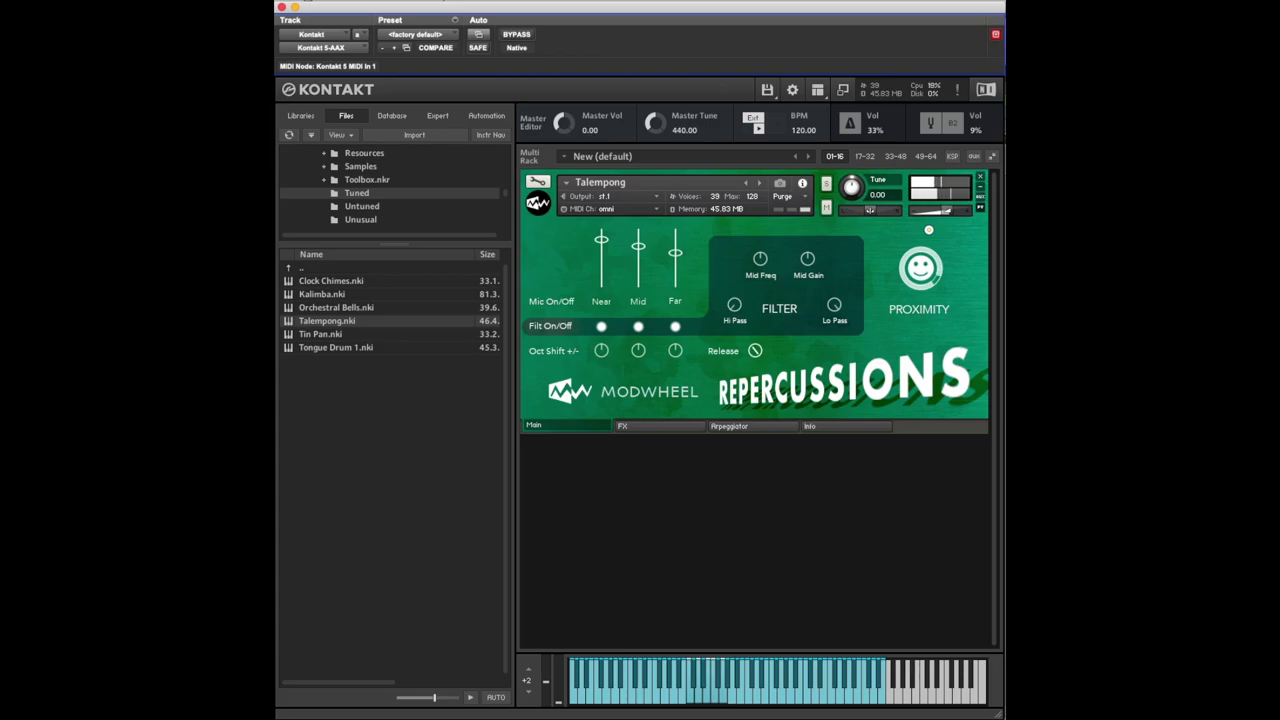
{"action": "left_click_drag", "start_coordinate": [928, 233], "coordinate": [914, 260]}
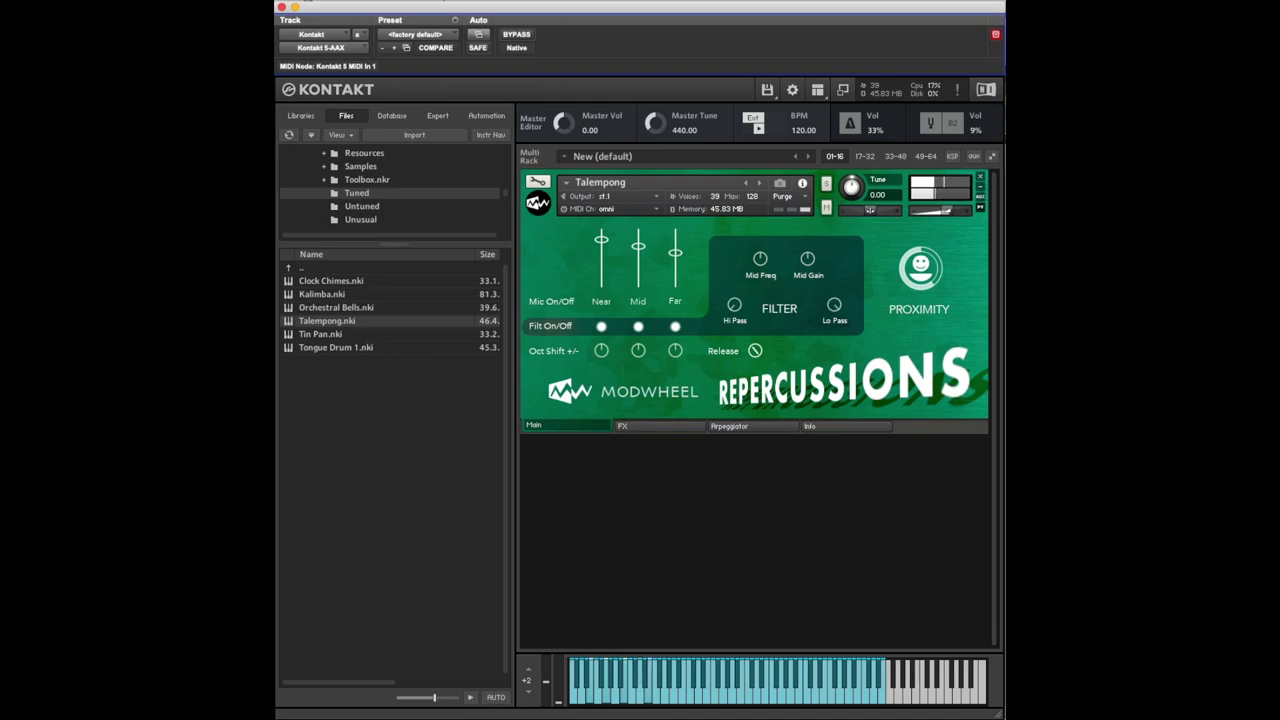
Browse the library folders listed below Repercussions in the file tree and come back to its instrument folders.
{"action": "scroll", "coordinate": [390, 186], "scroll_direction": "down", "scroll_amount": 1}
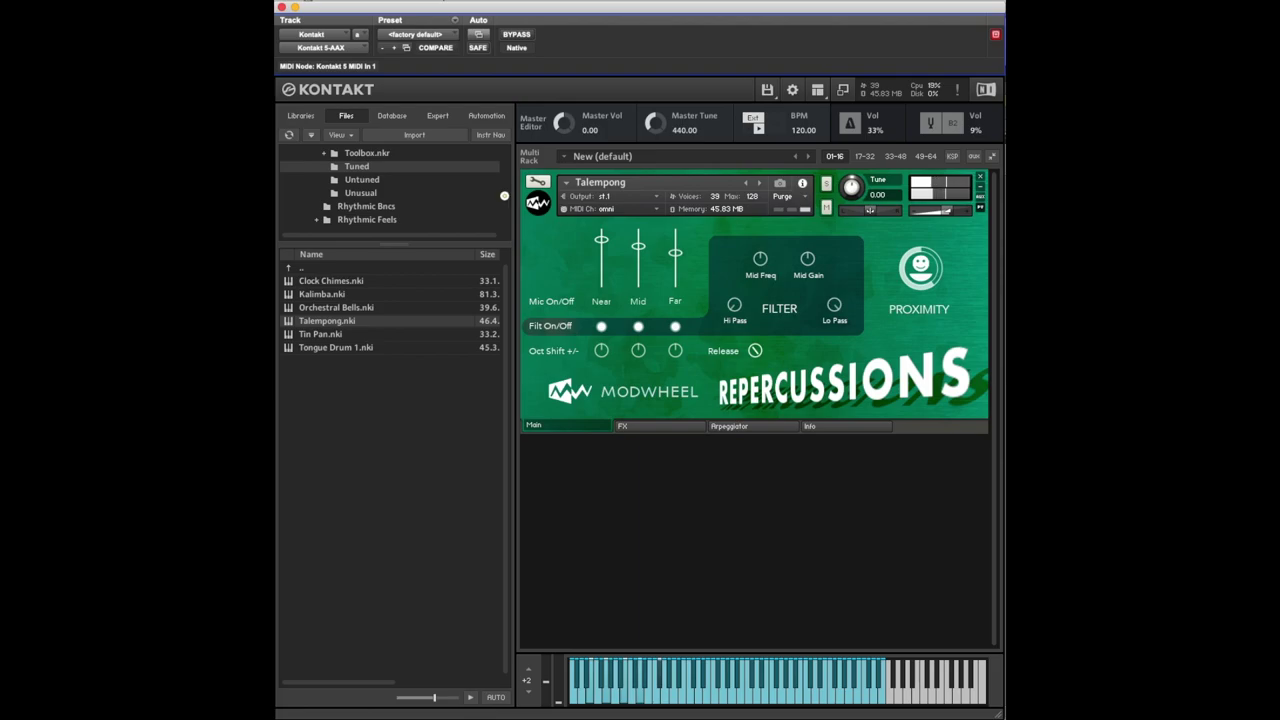
{"action": "scroll", "coordinate": [503, 196], "scroll_direction": "down", "scroll_amount": 2}
{"action": "scroll", "coordinate": [503, 198], "scroll_direction": "down", "scroll_amount": 2}
{"action": "scroll", "coordinate": [503, 198], "scroll_direction": "up", "scroll_amount": 1}
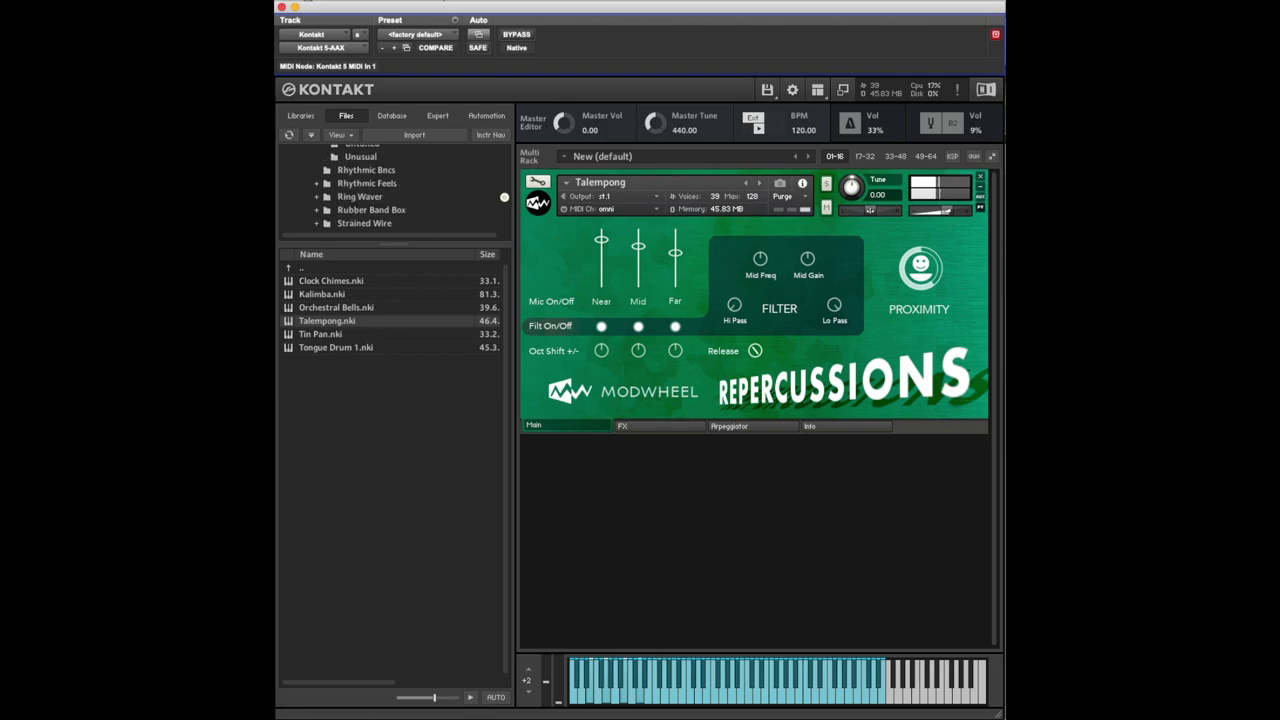
{"action": "scroll", "coordinate": [504, 197], "scroll_direction": "down", "scroll_amount": 2}
{"action": "scroll", "coordinate": [504, 197], "scroll_direction": "up", "scroll_amount": 2}
{"action": "scroll", "coordinate": [400, 190], "scroll_direction": "down", "scroll_amount": 2}
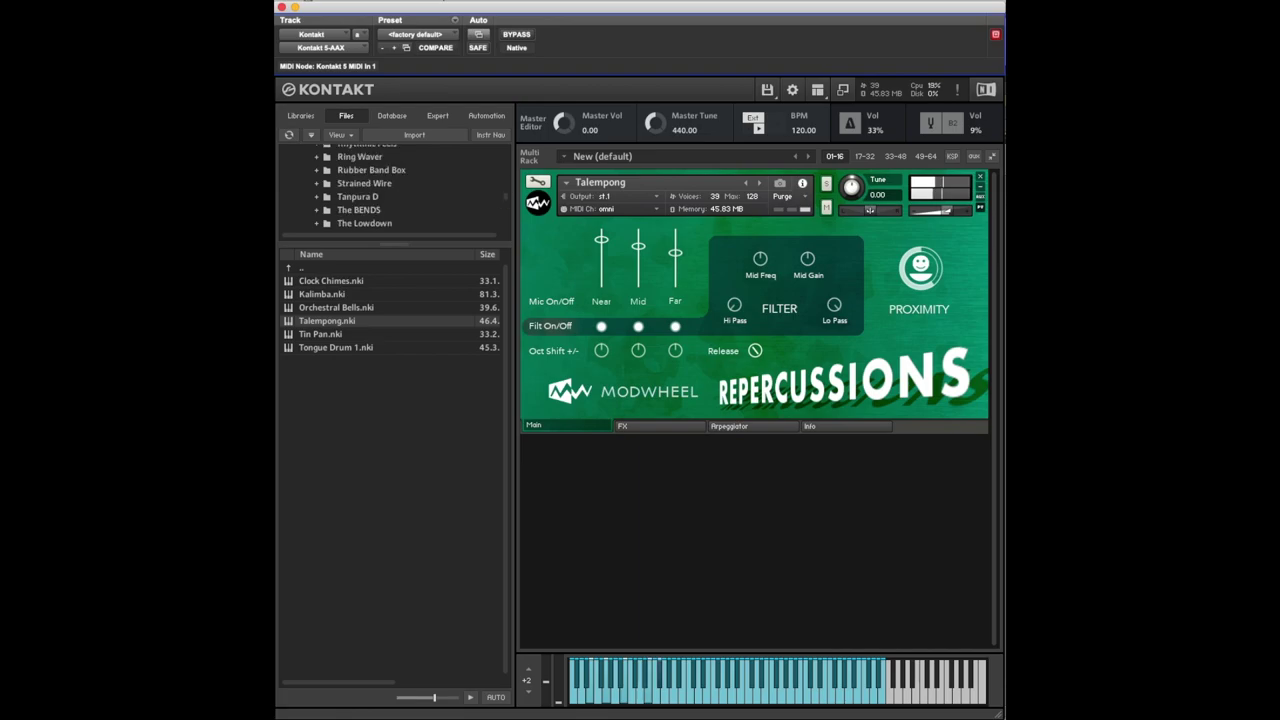
{"action": "scroll", "coordinate": [400, 190], "scroll_direction": "up", "scroll_amount": 1}
{"action": "scroll", "coordinate": [400, 190], "scroll_direction": "down", "scroll_amount": 2}
{"action": "scroll", "coordinate": [400, 190], "scroll_direction": "up", "scroll_amount": 3}
{"action": "scroll", "coordinate": [400, 190], "scroll_direction": "up", "scroll_amount": 1}
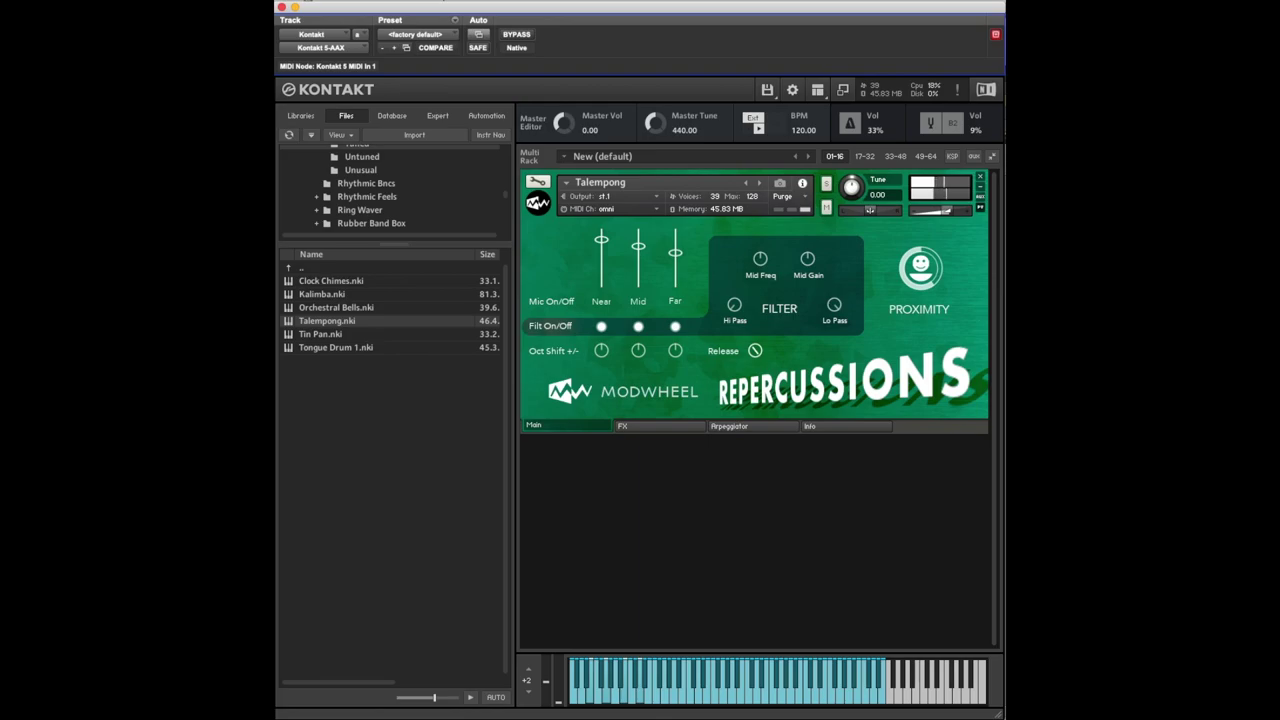
{"action": "scroll", "coordinate": [400, 185], "scroll_direction": "up", "scroll_amount": 2}
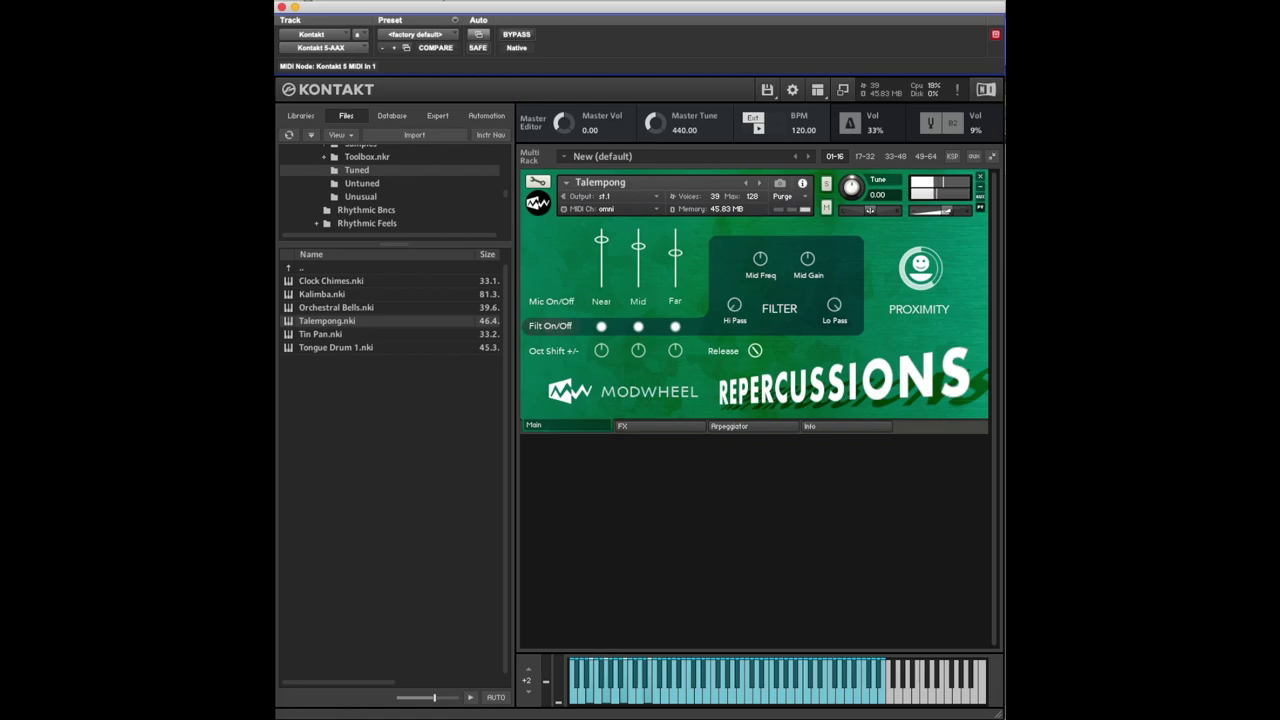
Open the Unusual folder and the Samples folder of Repercussions to examine their contents.
{"action": "left_click", "coordinate": [447, 198]}
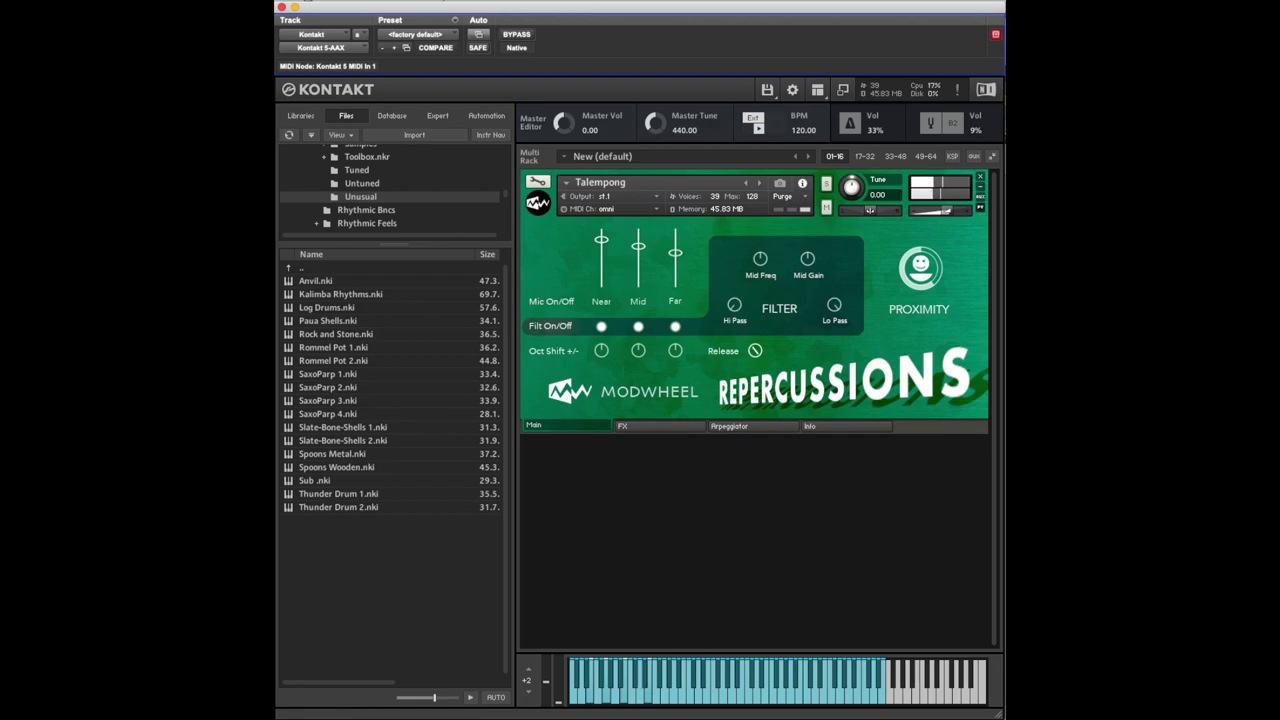
{"action": "scroll", "coordinate": [390, 190], "scroll_direction": "up", "scroll_amount": 3}
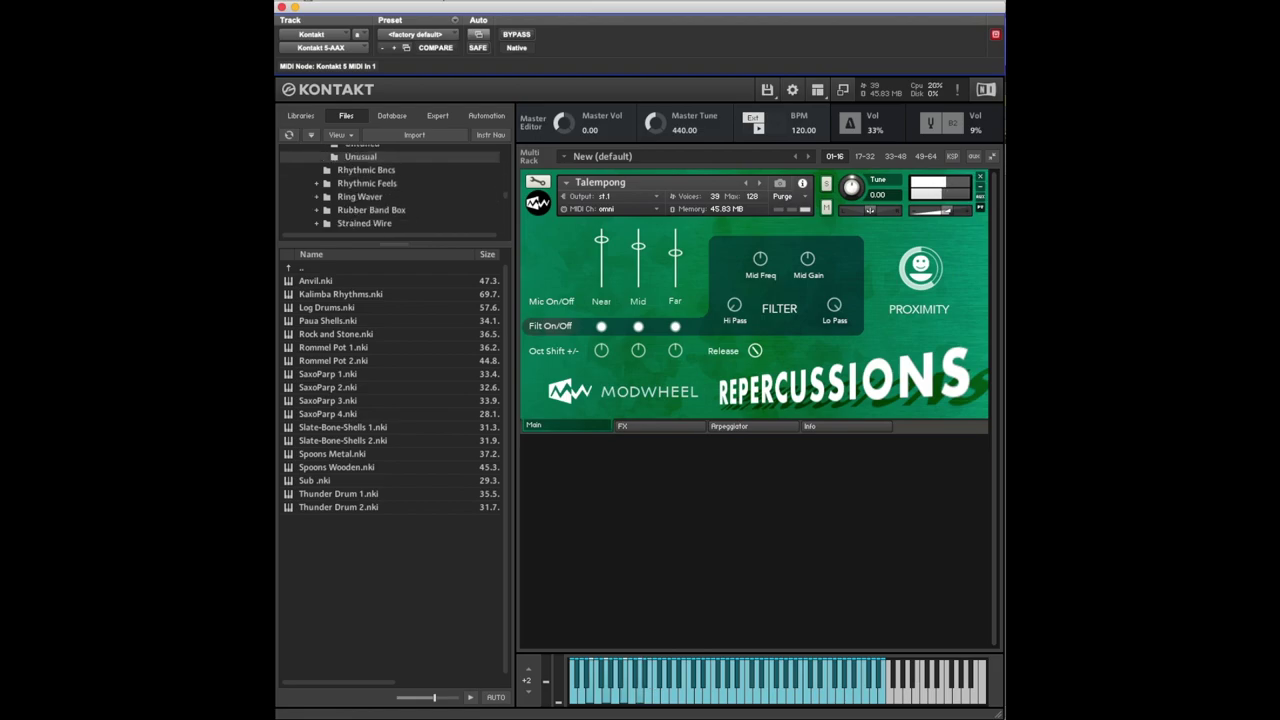
{"action": "scroll", "coordinate": [440, 182], "scroll_direction": "up", "scroll_amount": 2}
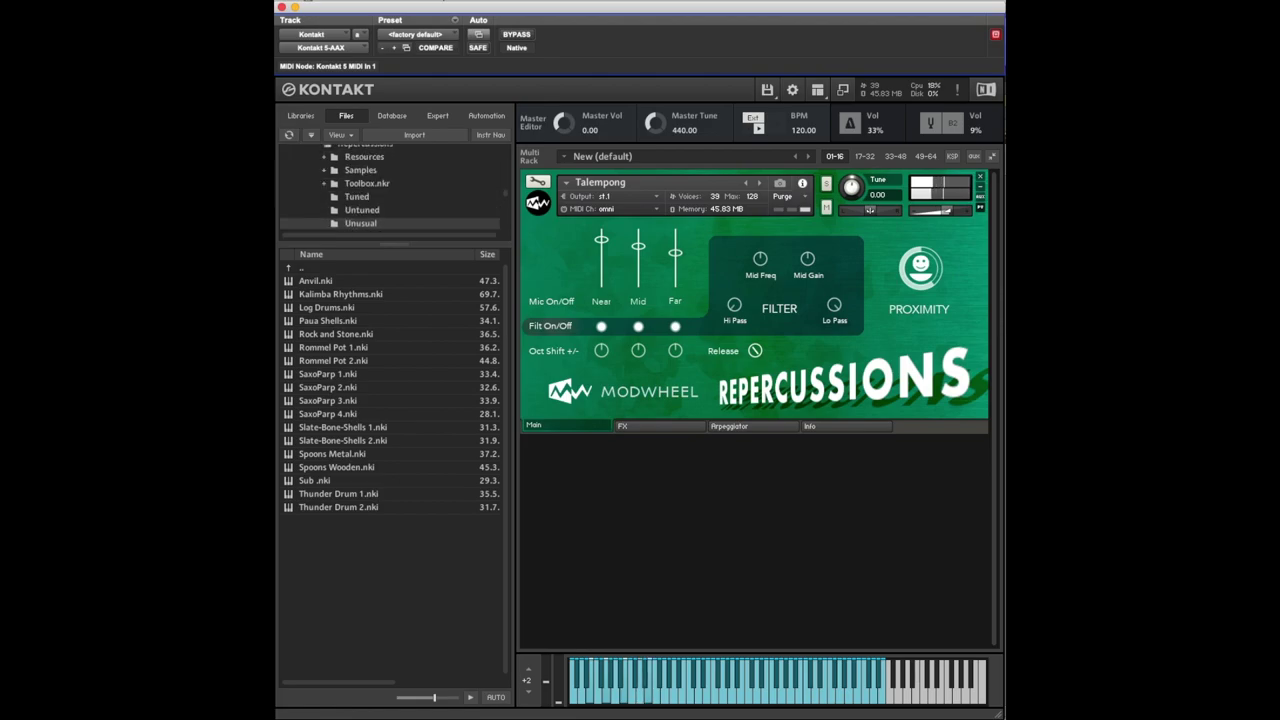
{"action": "left_click", "coordinate": [440, 182]}
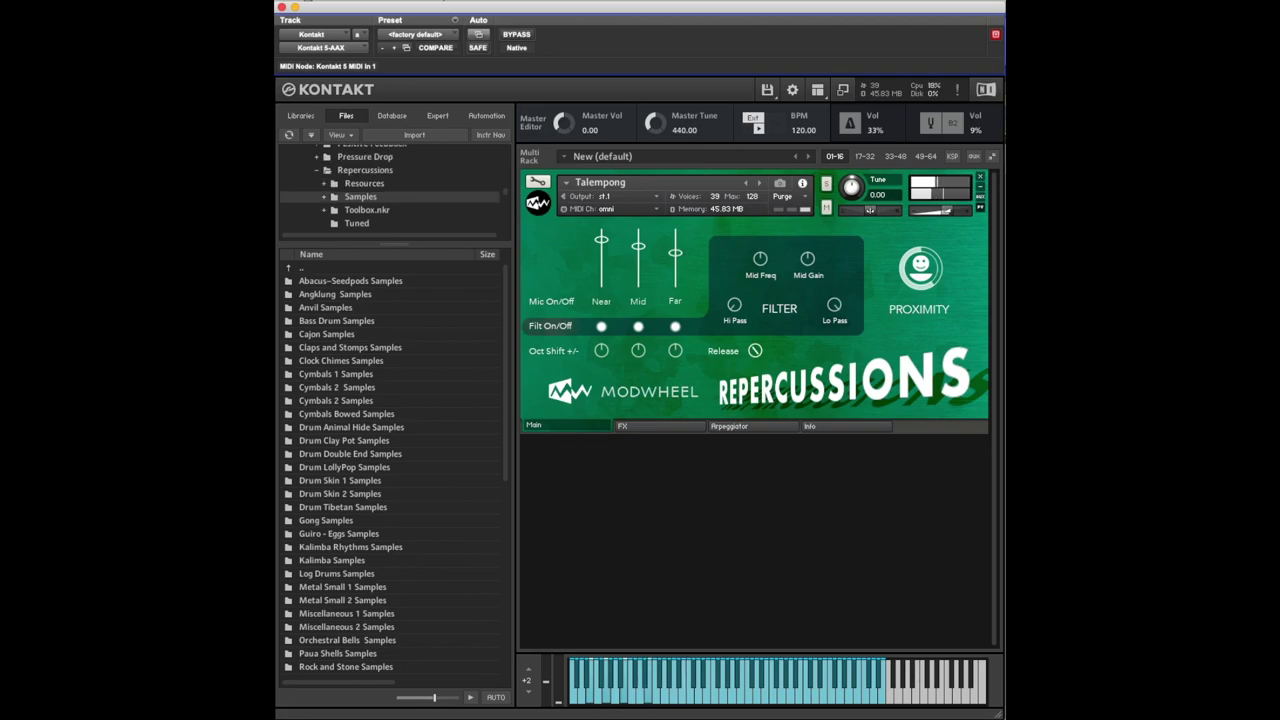
{"action": "scroll", "coordinate": [390, 190], "scroll_direction": "down", "scroll_amount": 1}
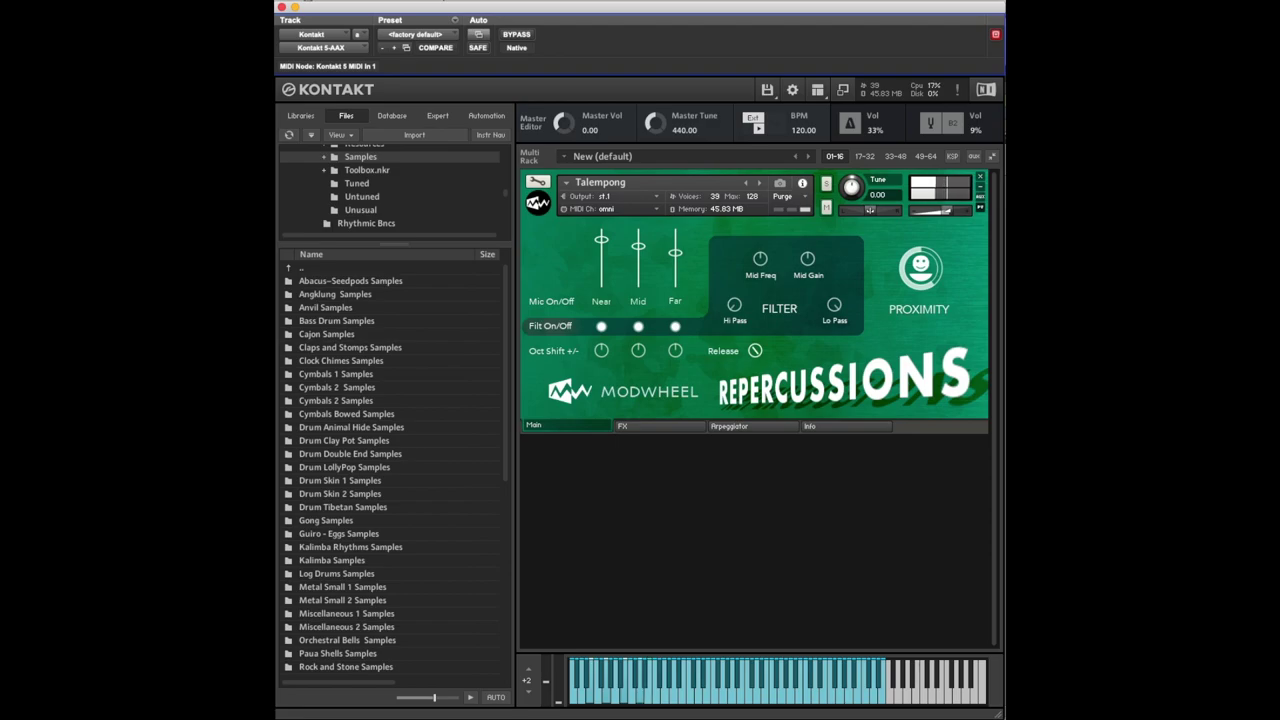
Open the Tuned, Untuned and Unusual folders one after another to review their instrument lists.
{"action": "left_click", "coordinate": [357, 183]}
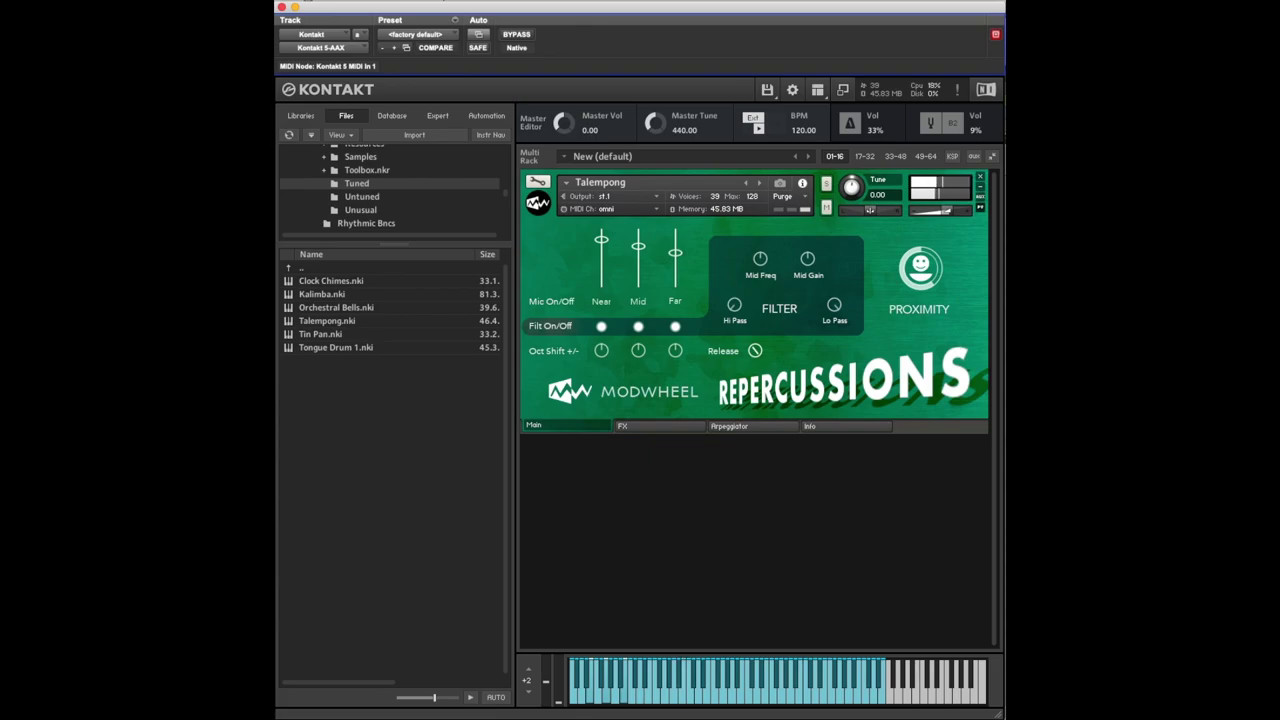
{"action": "left_click", "coordinate": [360, 196]}
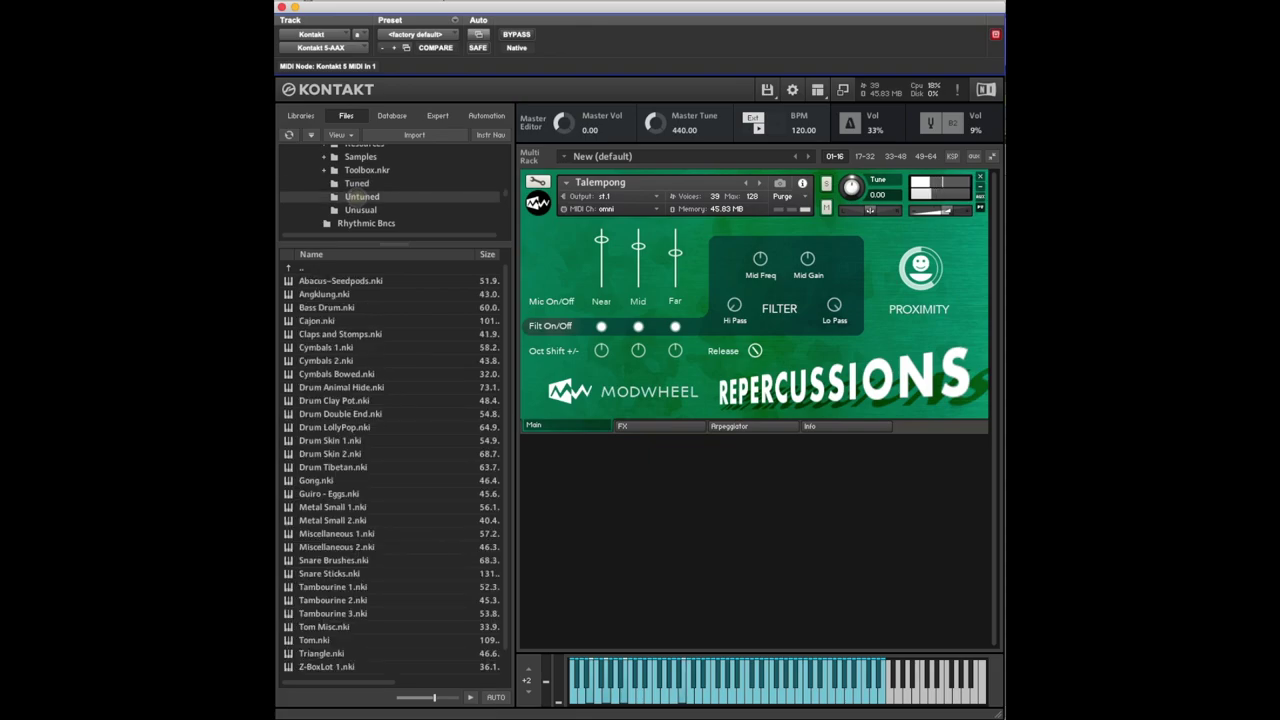
{"action": "scroll", "coordinate": [396, 468], "scroll_direction": "down", "scroll_amount": 1}
{"action": "scroll", "coordinate": [396, 468], "scroll_direction": "up", "scroll_amount": 1}
{"action": "scroll", "coordinate": [396, 468], "scroll_direction": "down", "scroll_amount": 1}
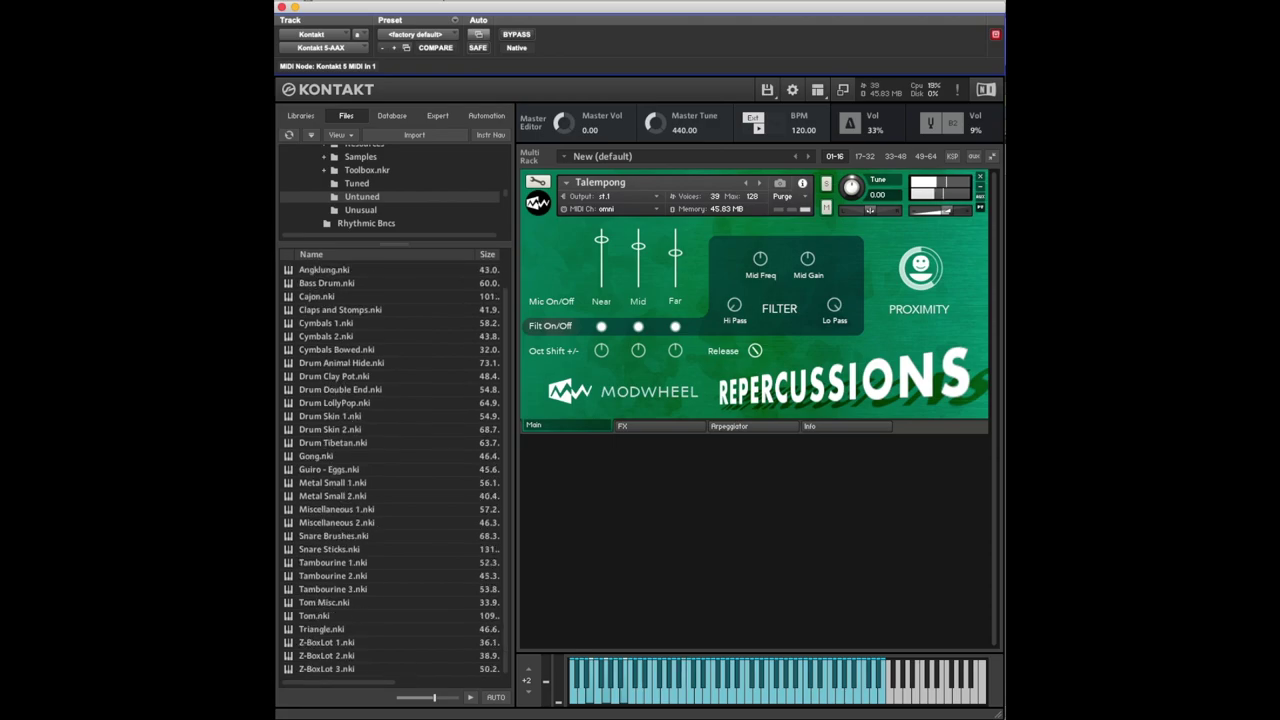
{"action": "left_click", "coordinate": [361, 210]}
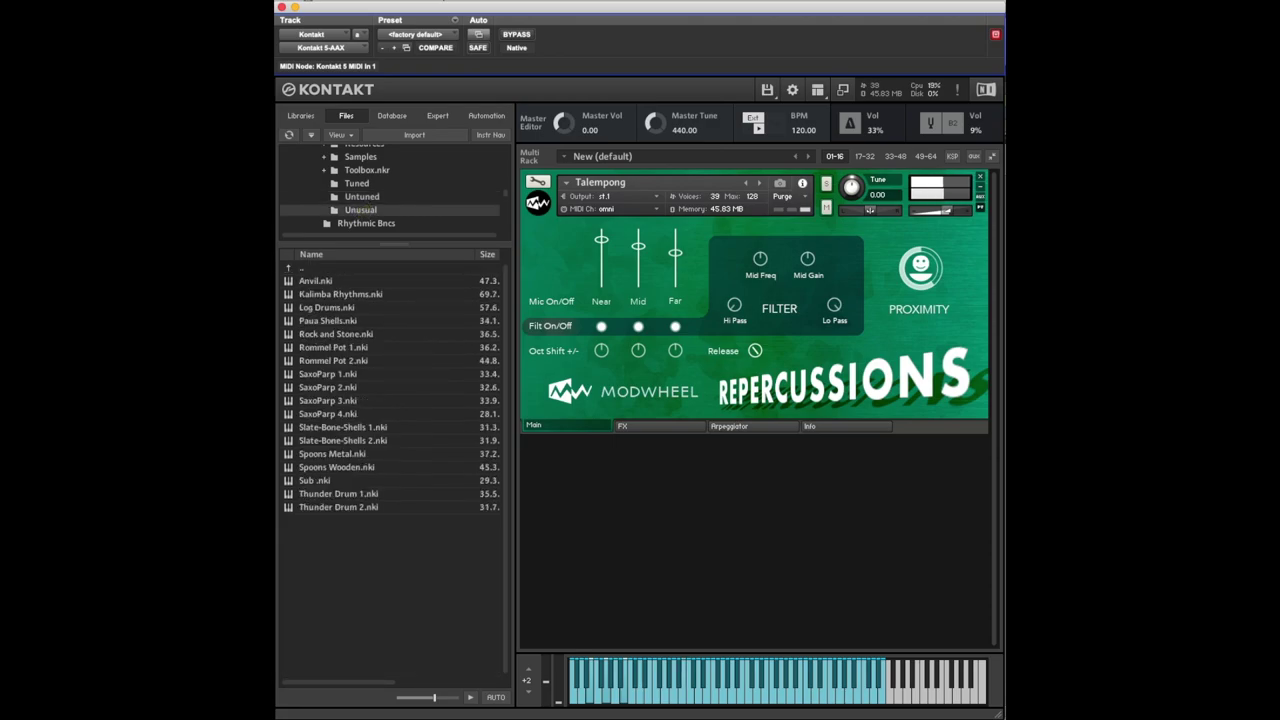